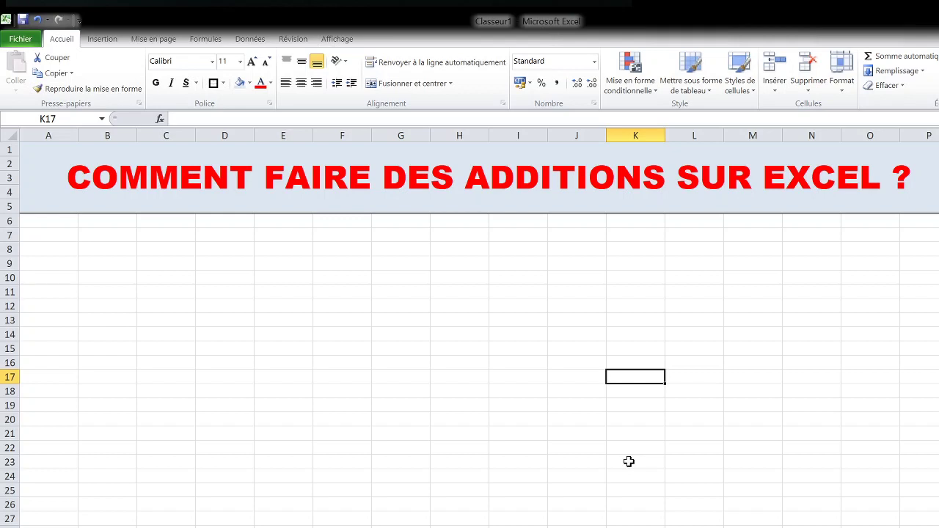
- Enter 35 in F7 and 28 in F8
click(364, 233)
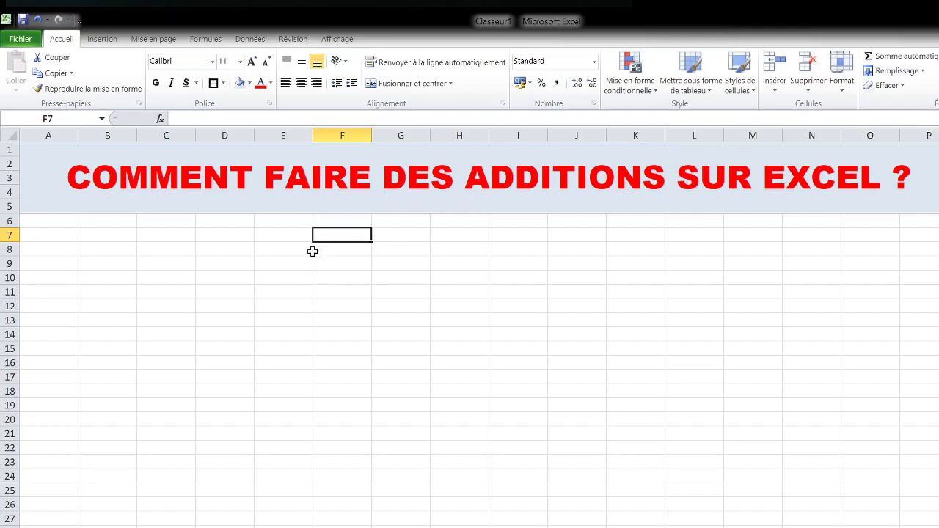
text(35)
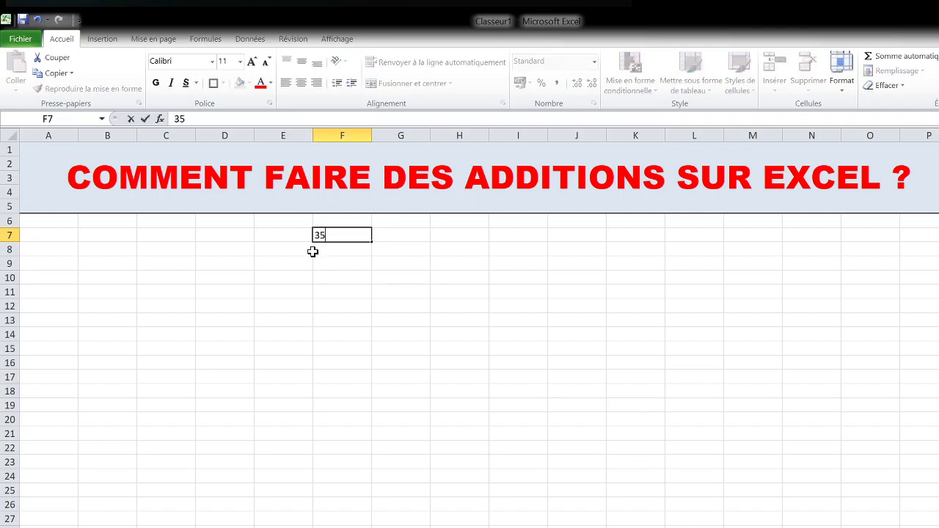
key(Return)
text(2)
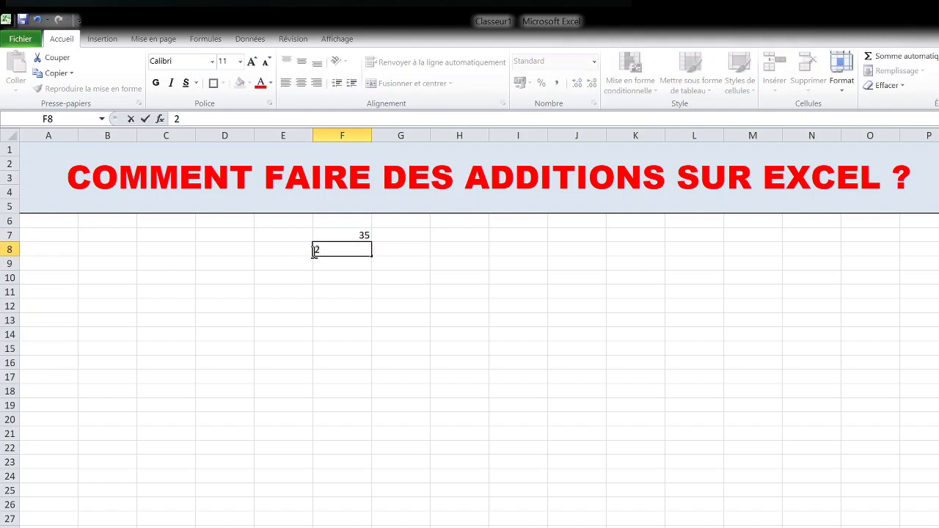
text(8)
key(Return)
key(Return)
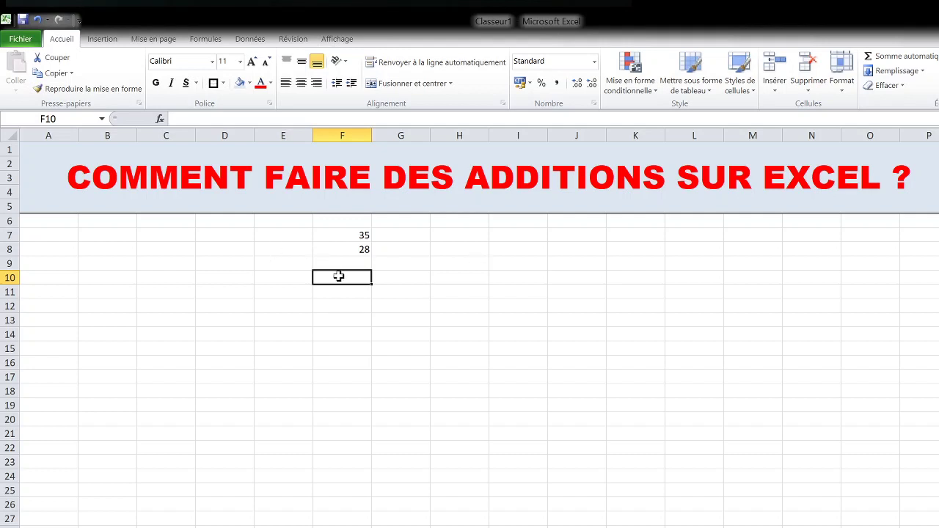
- Build the formula =F7+F8 in F10 so it shows 63
text(=)
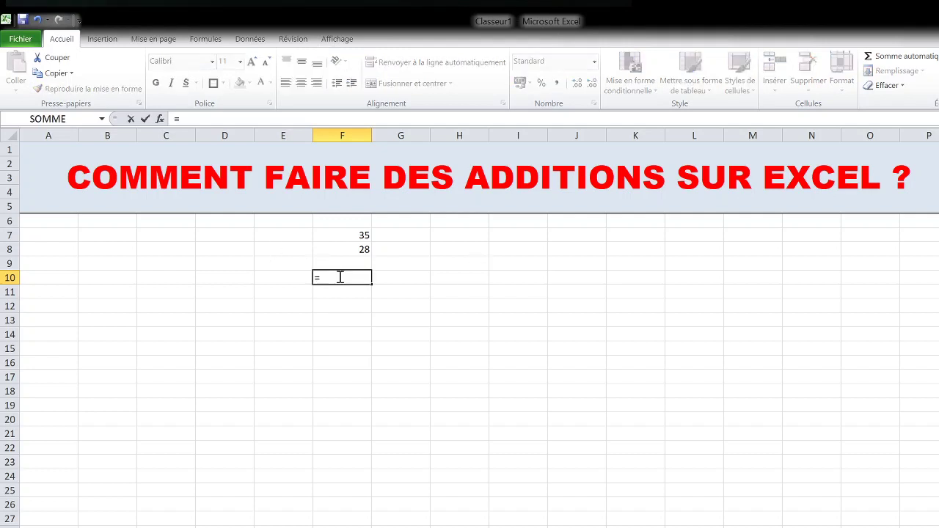
click(351, 235)
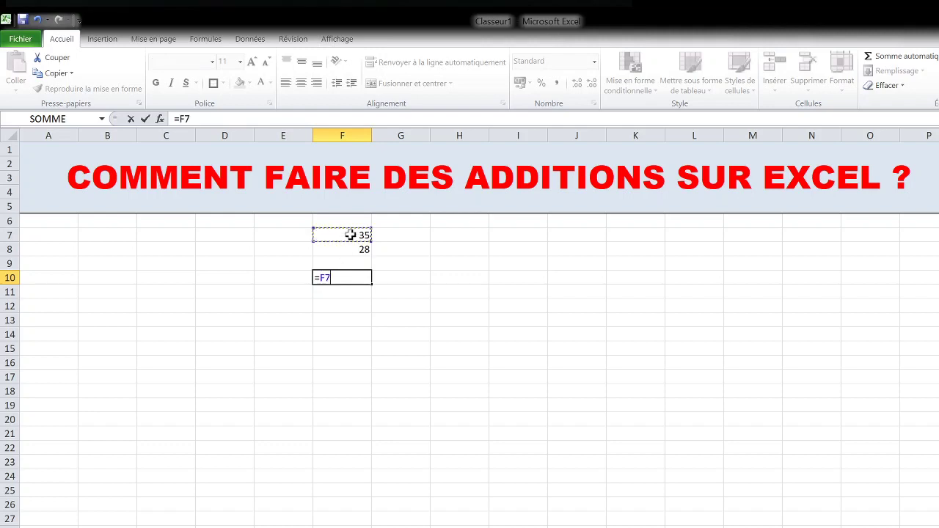
text(+)
click(344, 249)
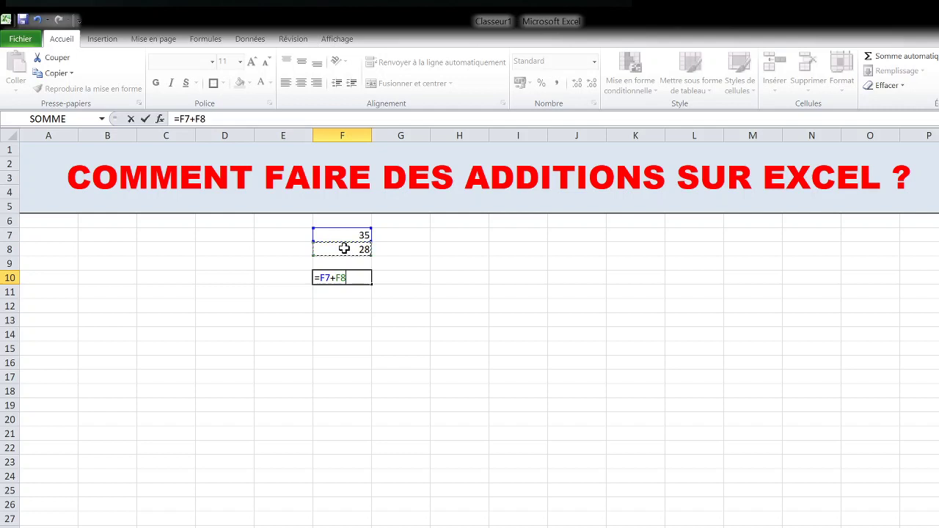
key(Return)
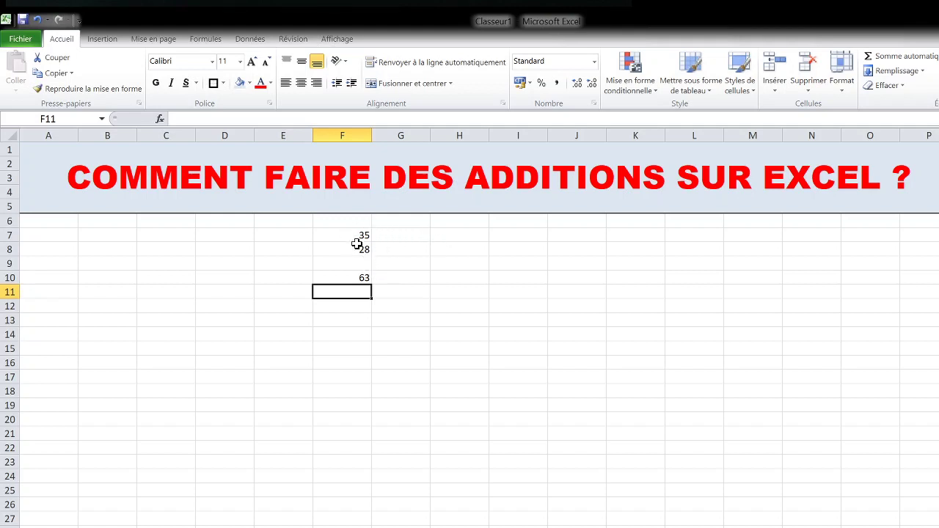
- Enter 35, 28, 92, 36 and 19 down column H from H7 to H11
click(451, 233)
text(35)
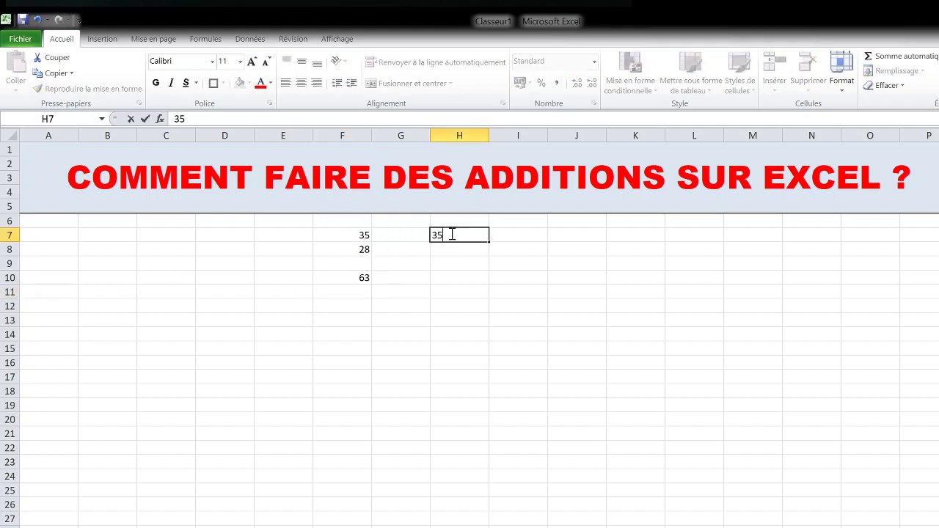
key(Return)
text(28)
key(Return)
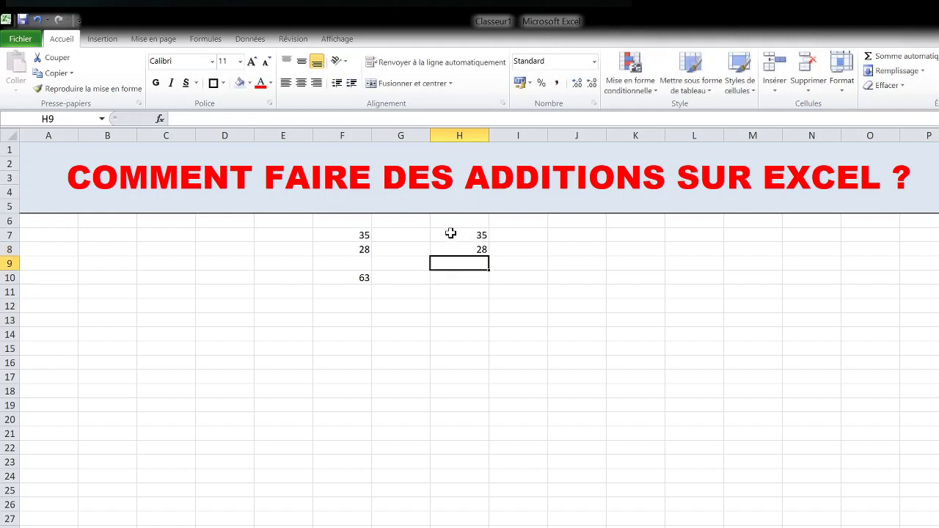
text(92)
key(Return)
text(3)
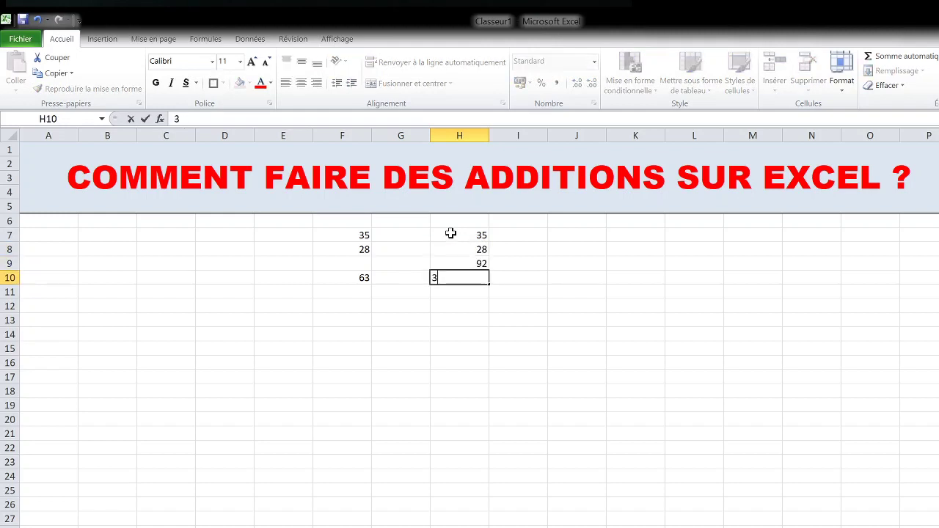
text(6)
key(Return)
text(1)
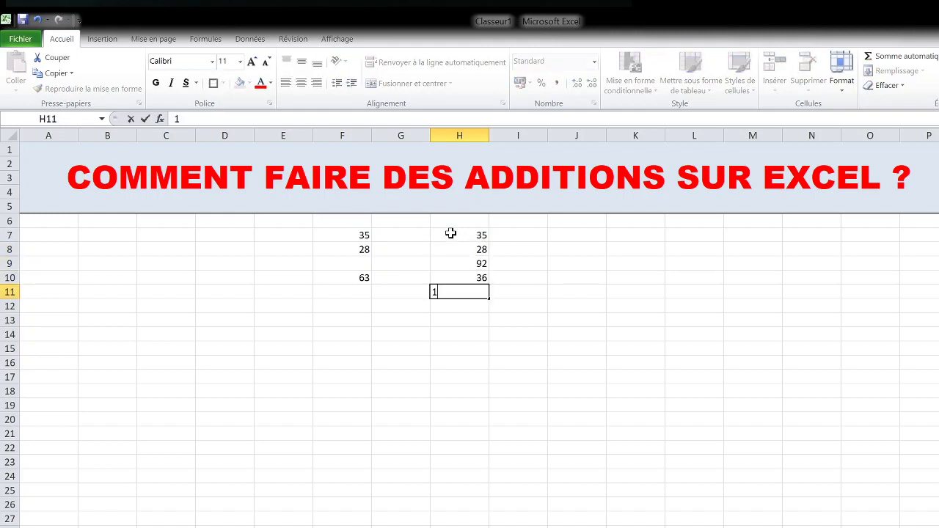
text(9)
key(Return)
key(Return)
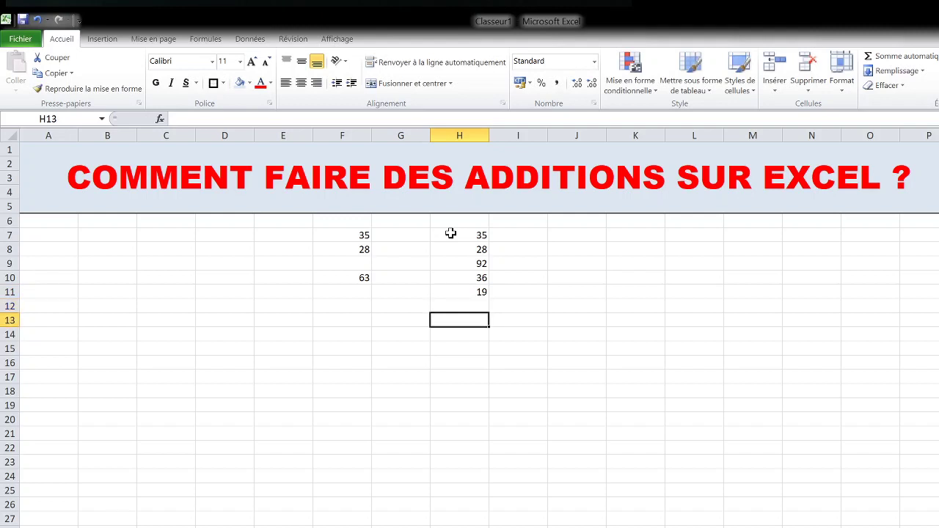
- Total H7:H11 with =somme(H7:H11) in H13, giving 210
text(=so)
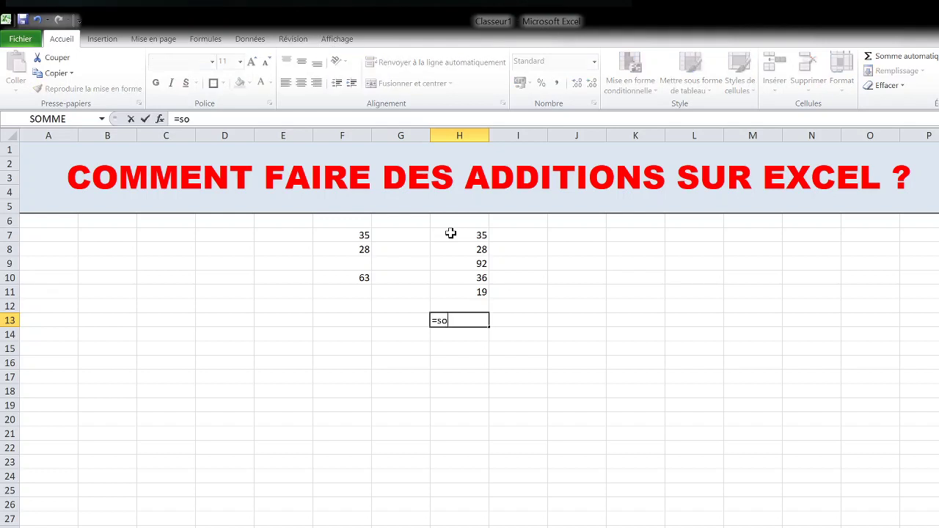
text(mme()
click(469, 233)
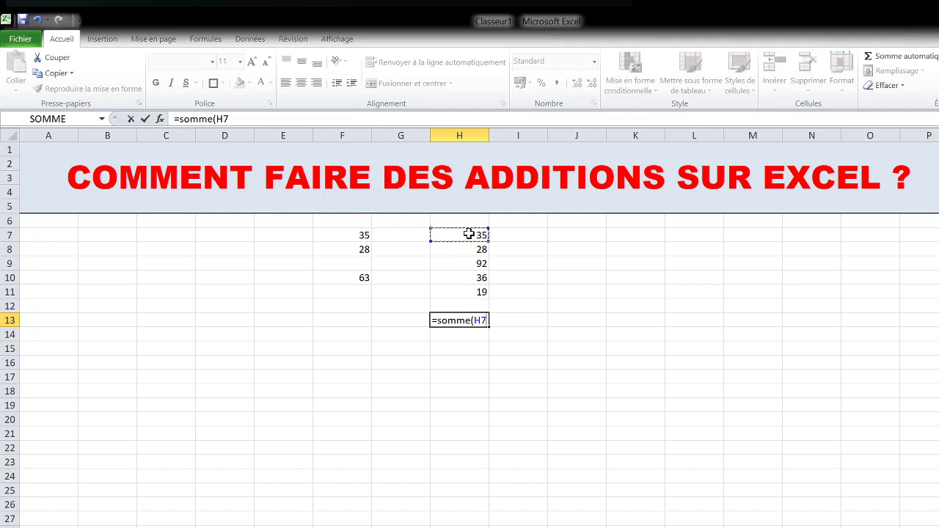
drag(469, 234, 480, 292)
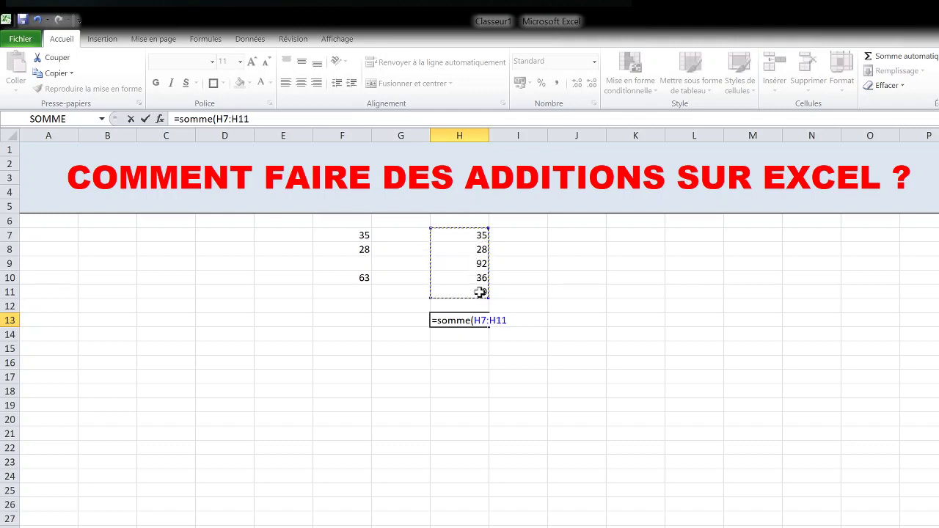
text())
key(Return)
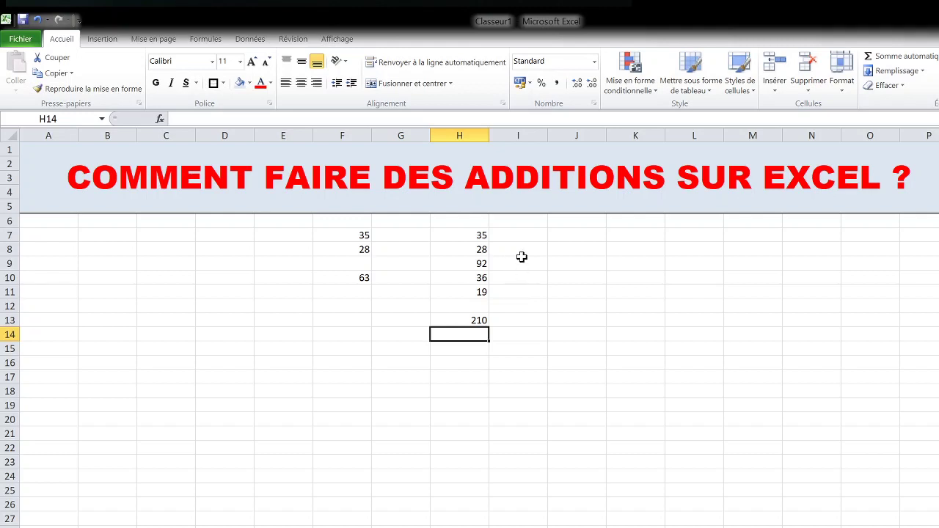
- Enter 36, 45, 38, 97 and 10 down column H from H15 to H19
click(477, 350)
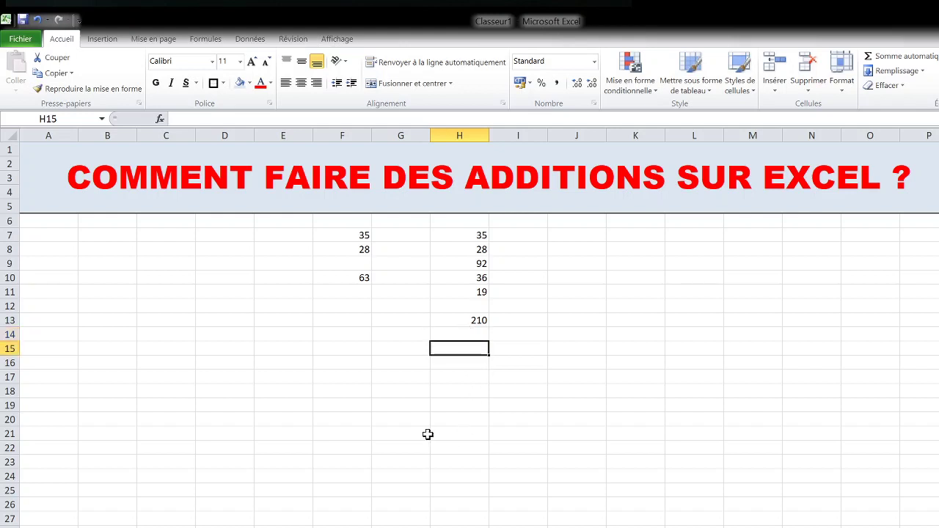
text(36)
key(Return)
text(45)
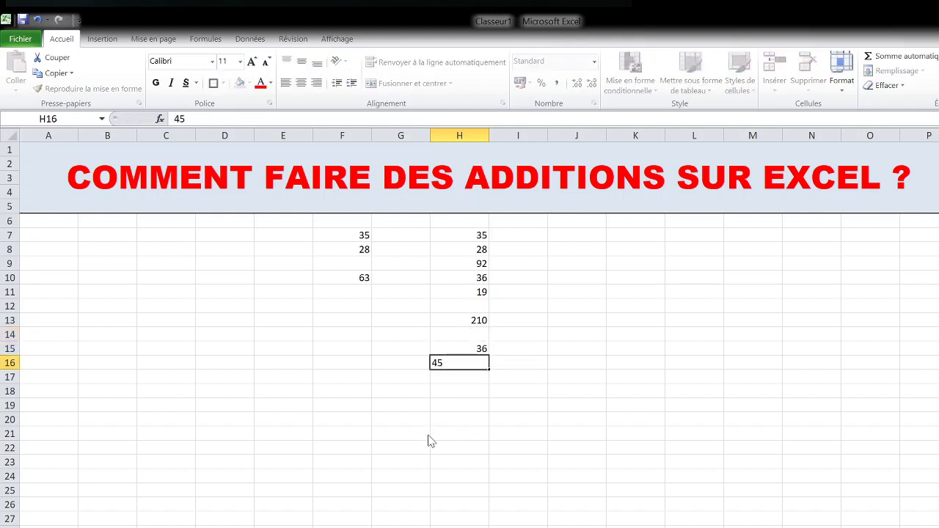
key(Return)
text(38)
key(Return)
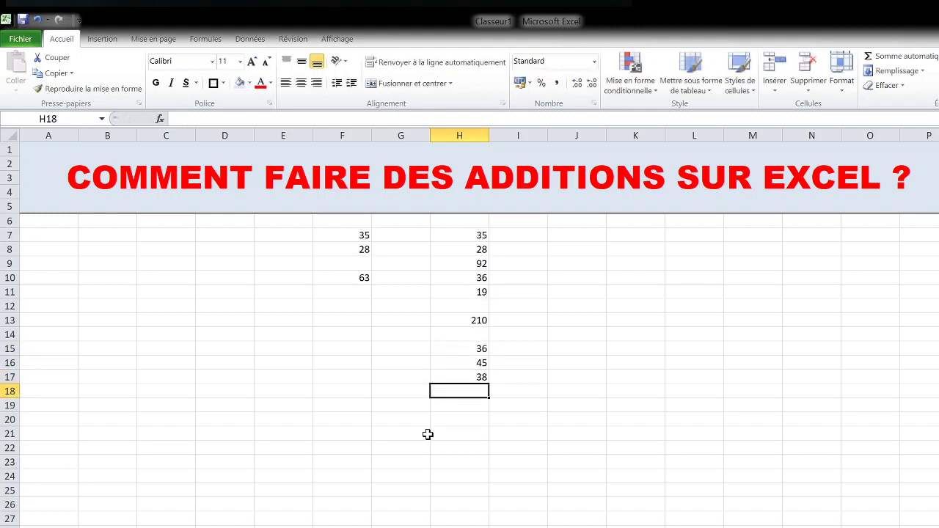
text(97)
key(Return)
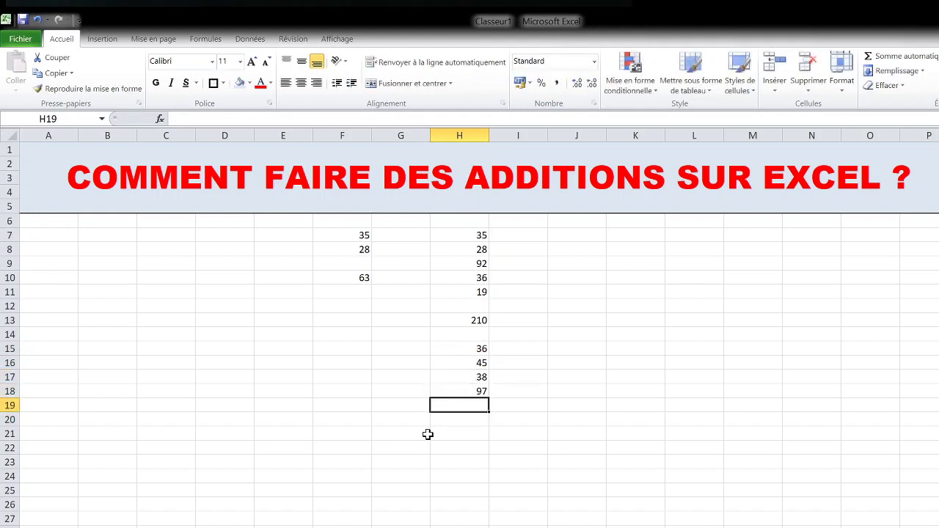
text(10)
key(Return)
key(Return)
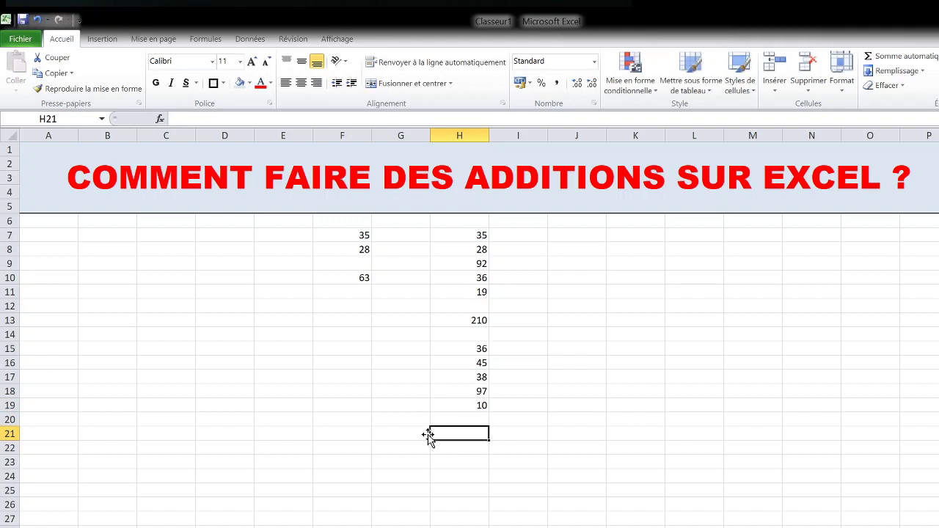
- Total H15:H19 with =somme(H15:H19) in H21, giving 226, then select H7:H11
text(=somme)
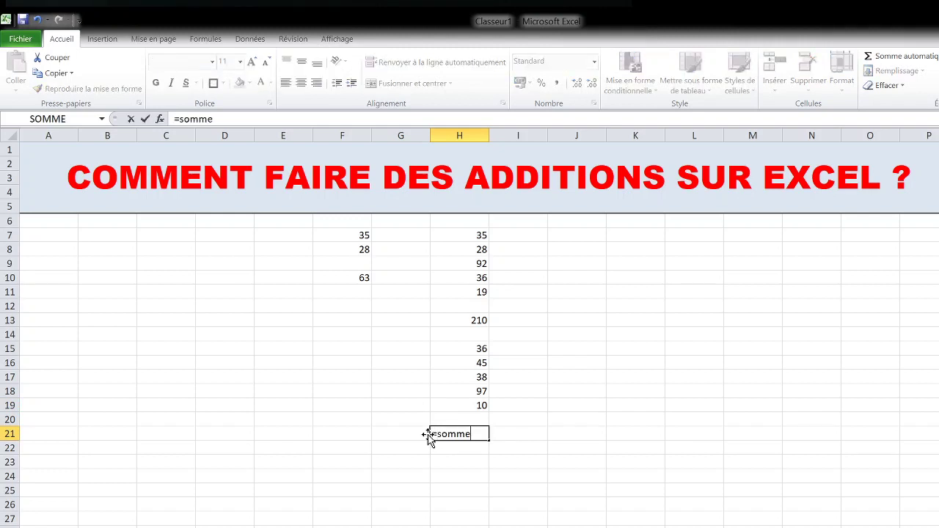
text(()
drag(470, 349, 466, 406)
text())
key(Return)
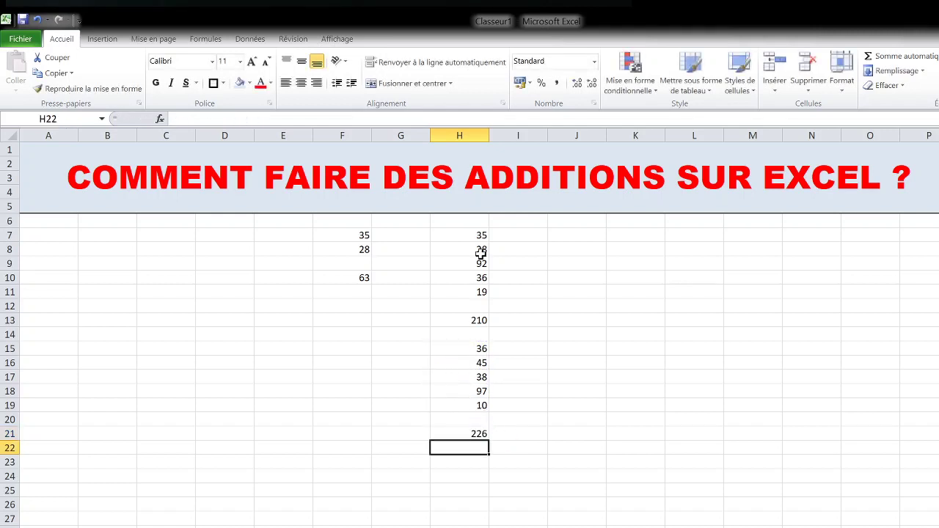
drag(480, 235, 481, 291)
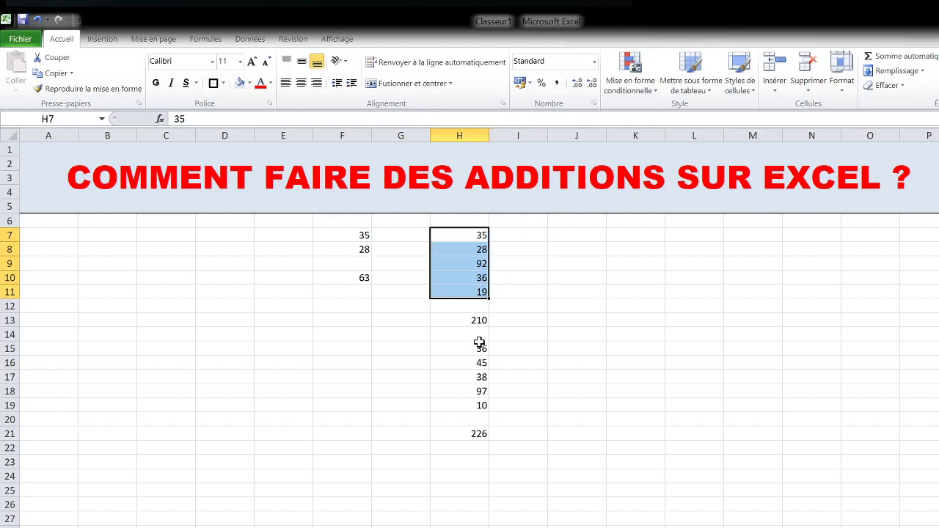
- Enter =H13+H21 in H23 so the two subtotals add to 436
drag(478, 345, 478, 406)
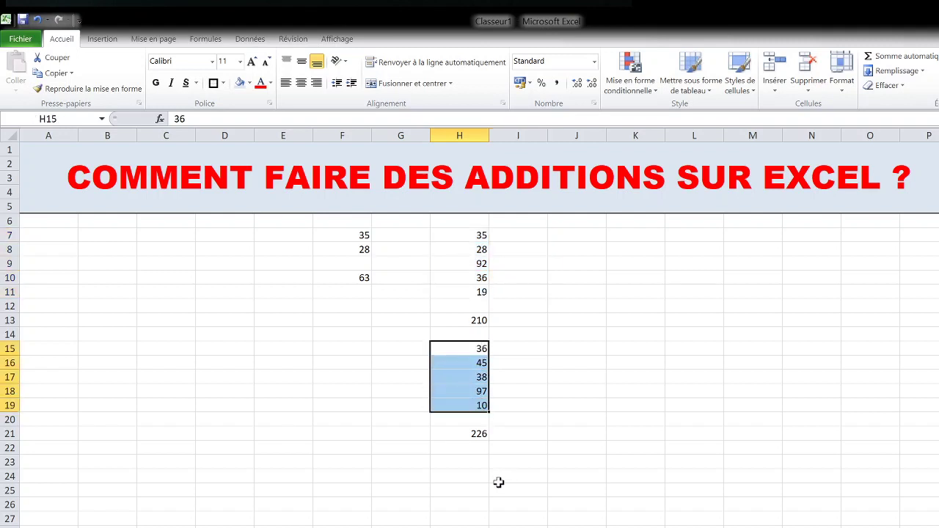
click(481, 463)
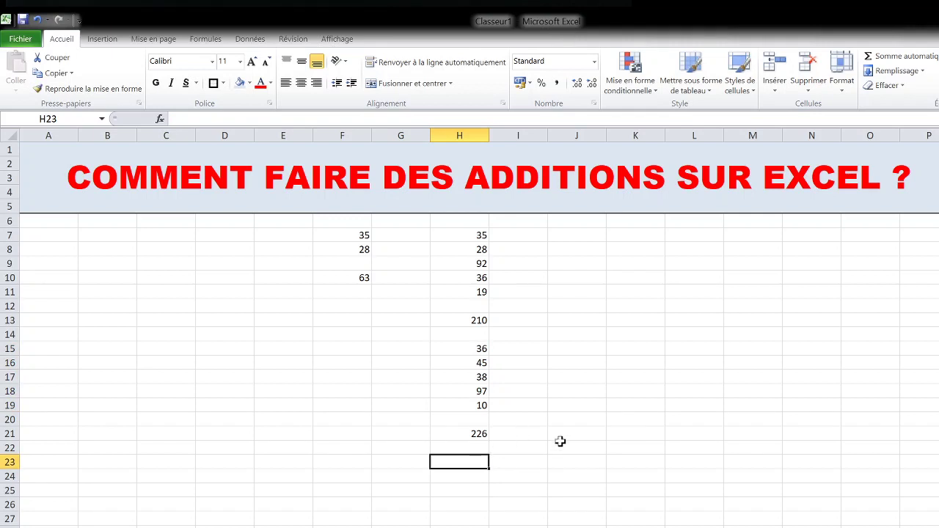
text(=)
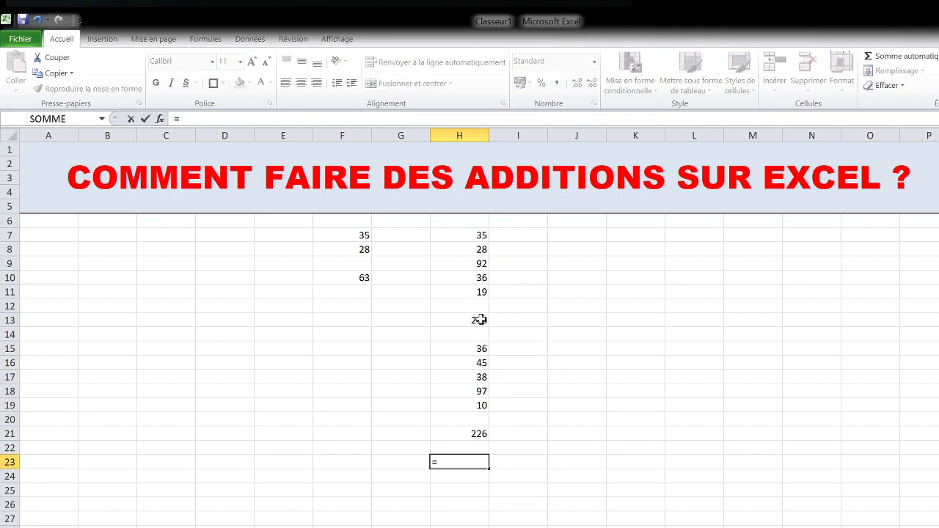
click(481, 319)
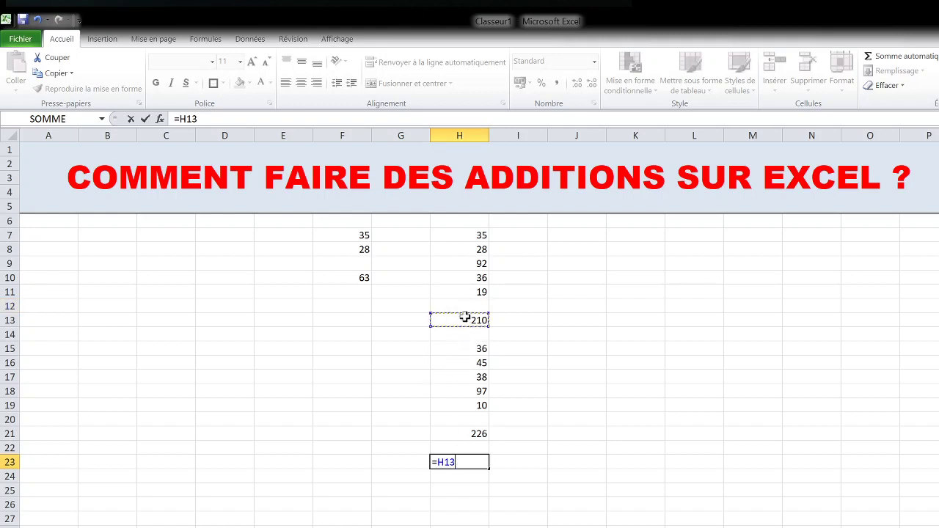
text(+)
click(454, 431)
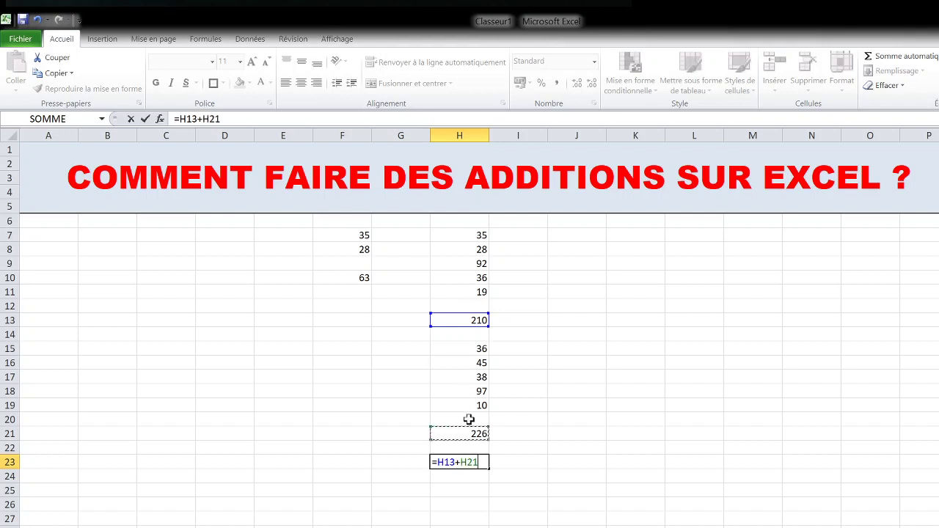
key(Return)
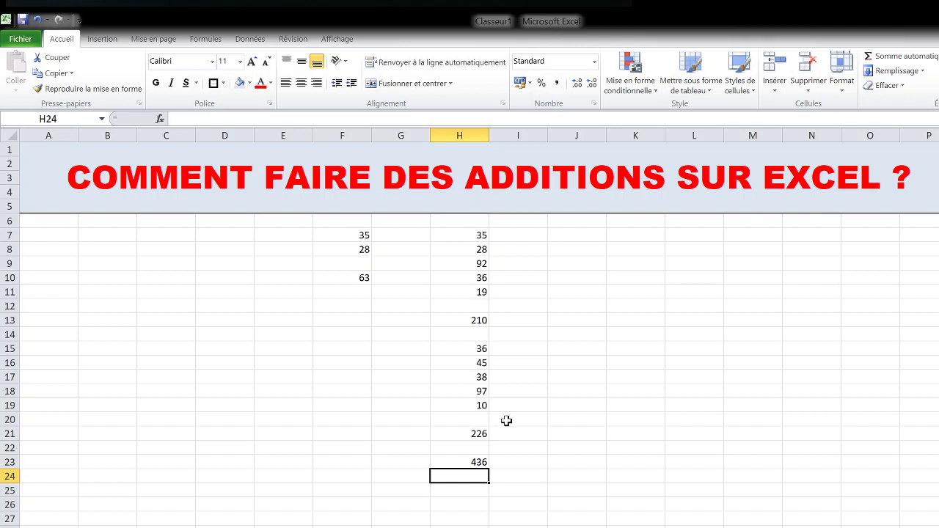
- Enter =somme(H7:H11)+somme(H15:H19) in I23, also returning 436
click(530, 458)
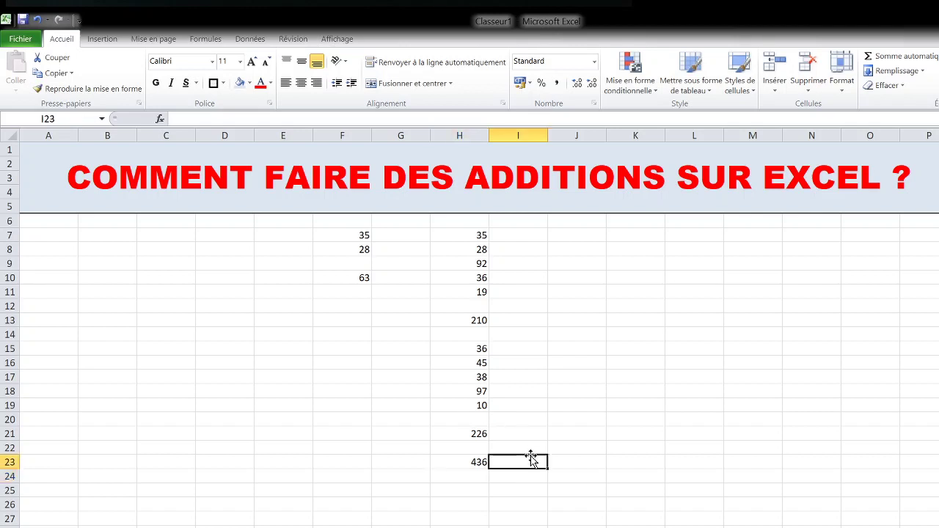
text(=)
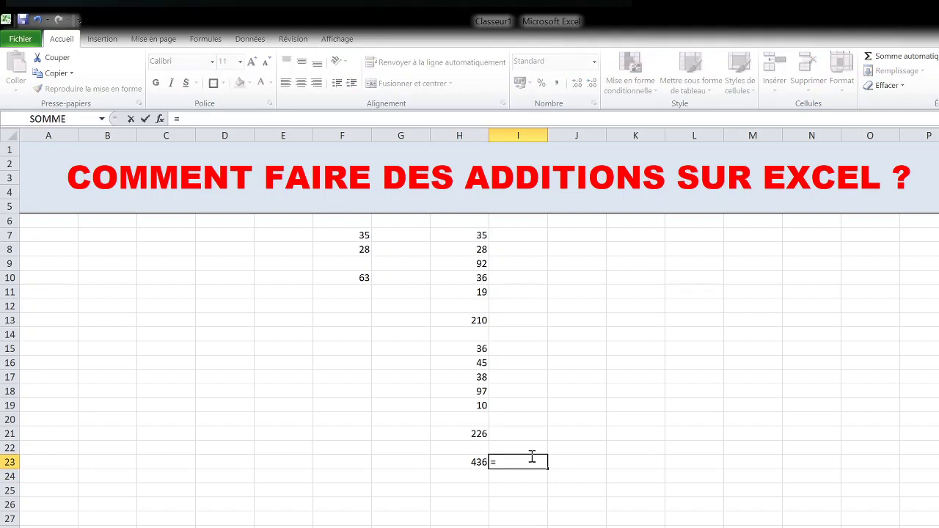
text(somm)
text(e()
drag(482, 236, 474, 291)
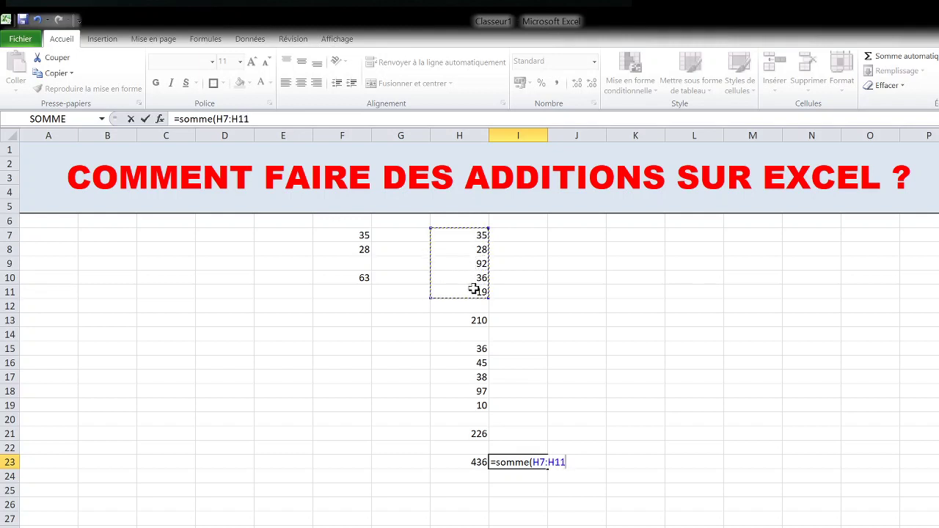
text()+)
text(somme)
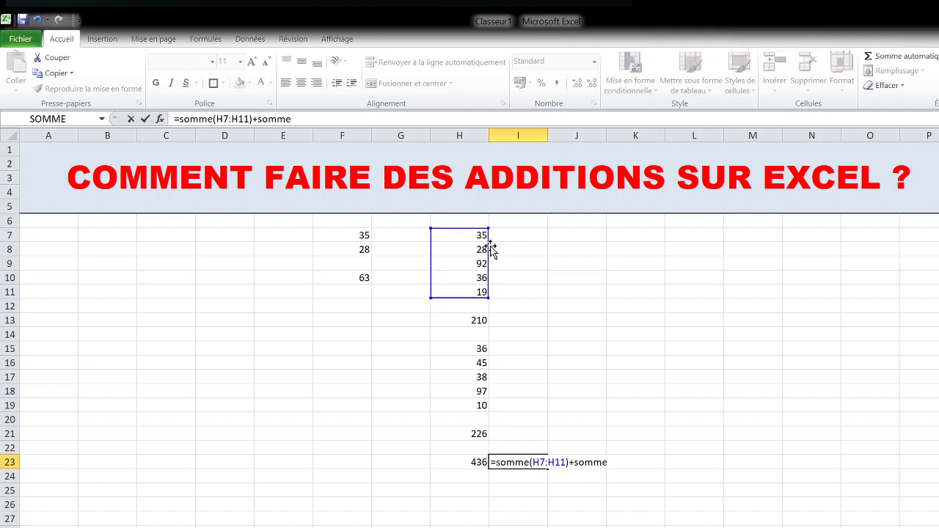
text(()
drag(468, 349, 457, 411)
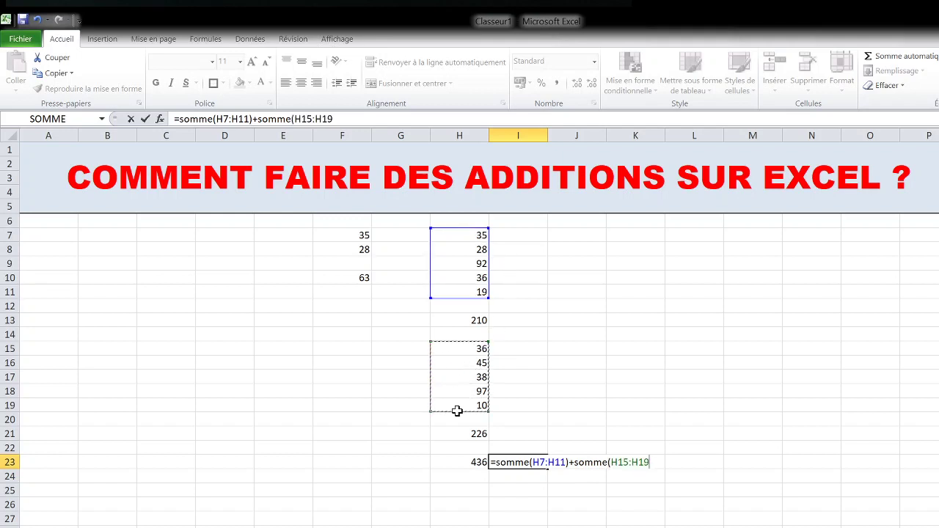
text())
key(Return)
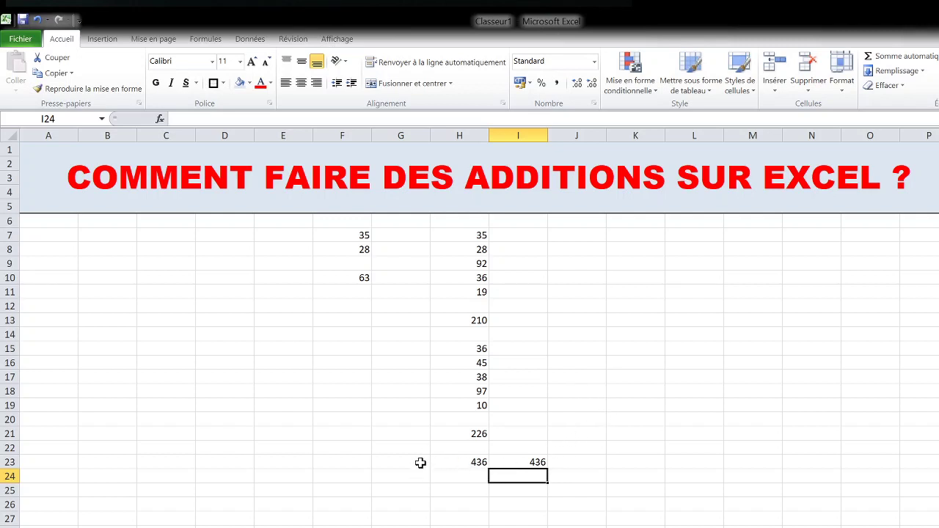
- Type 75 into K7 and 22 into K8 directly below it
click(455, 499)
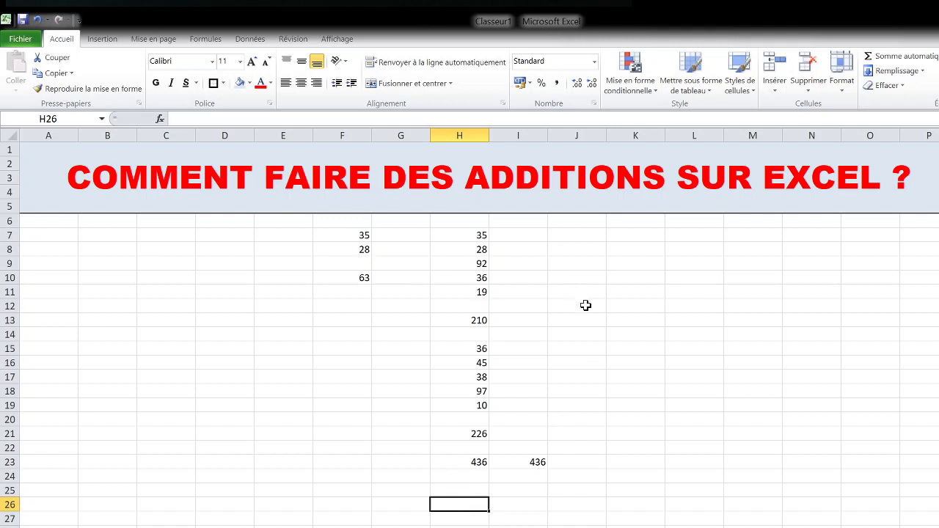
click(640, 236)
text(75)
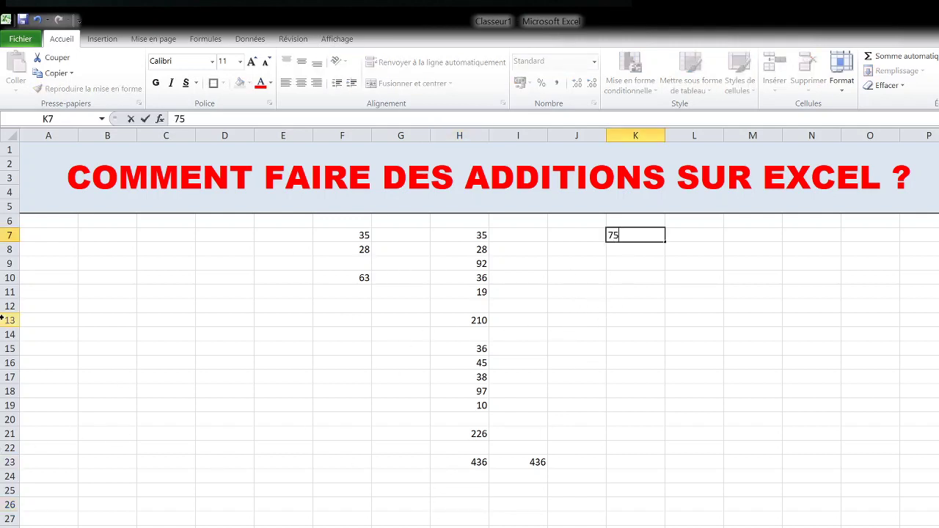
key(Return)
text(22)
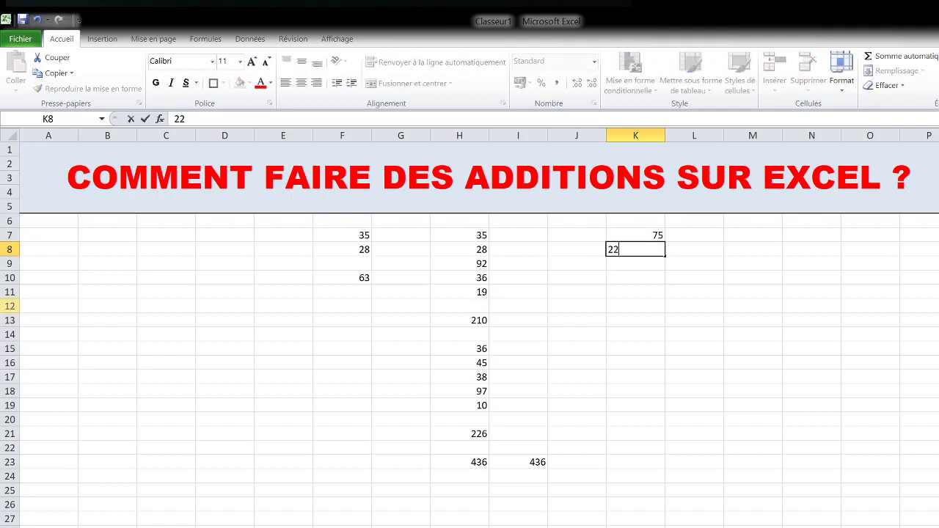
key(Return)
key(Return)
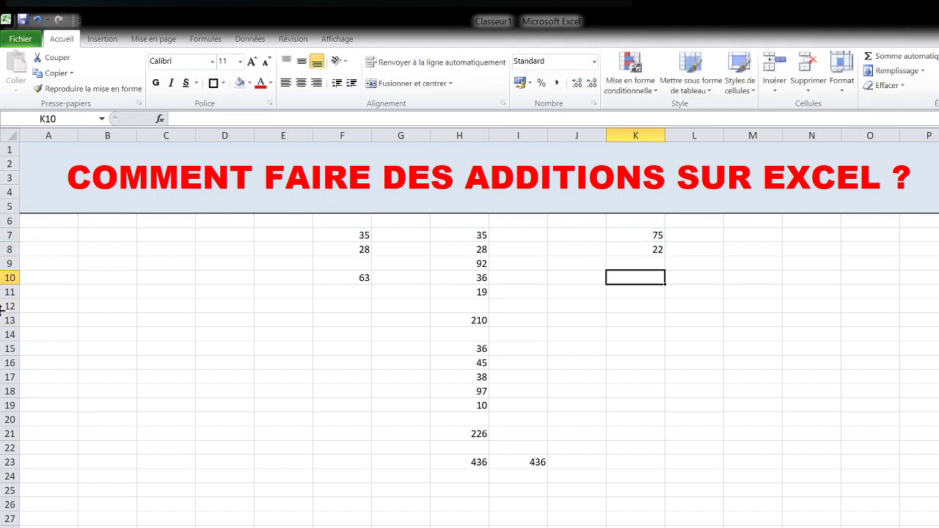
- Enter the subtraction =K7-K8 in K10 so it shows 53
text(=)
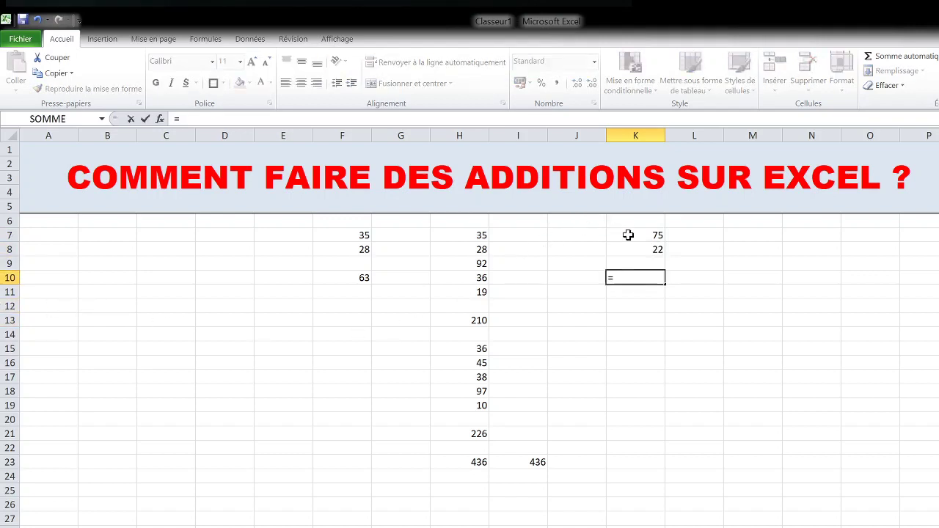
click(628, 235)
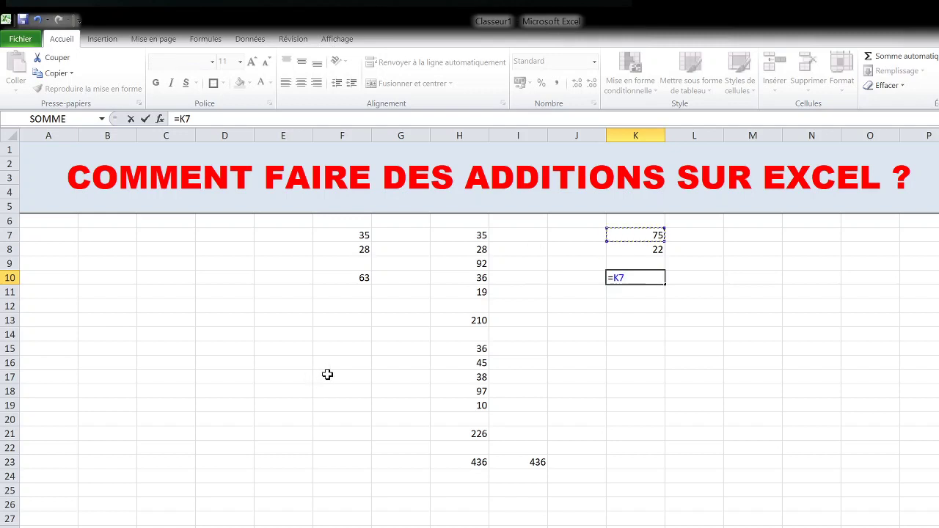
text(-)
click(616, 247)
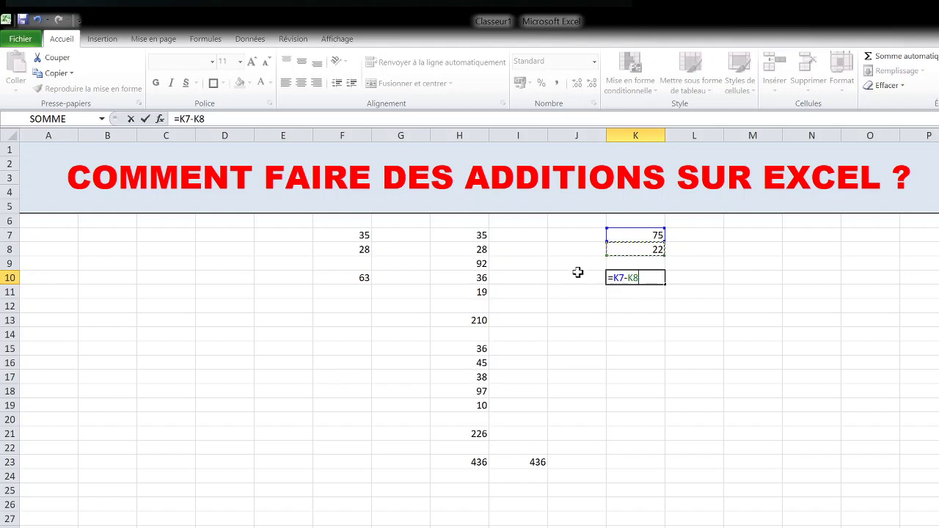
key(Return)
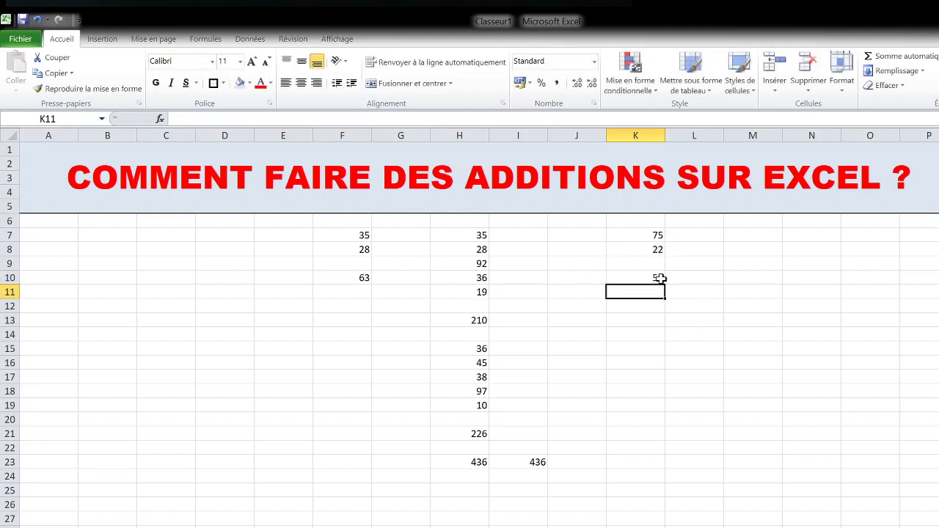
click(649, 306)
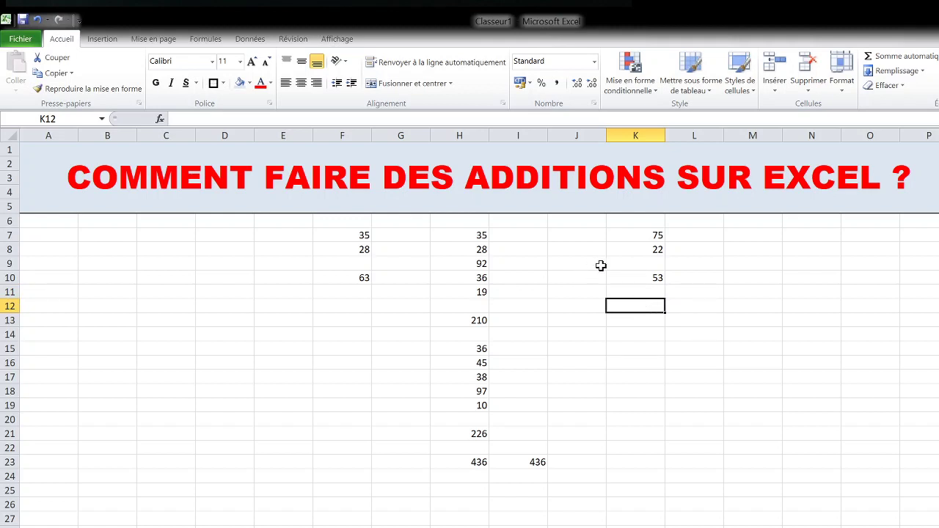
- Enter the multiplication =K7*K8 in K12 so it shows 1650
text(=)
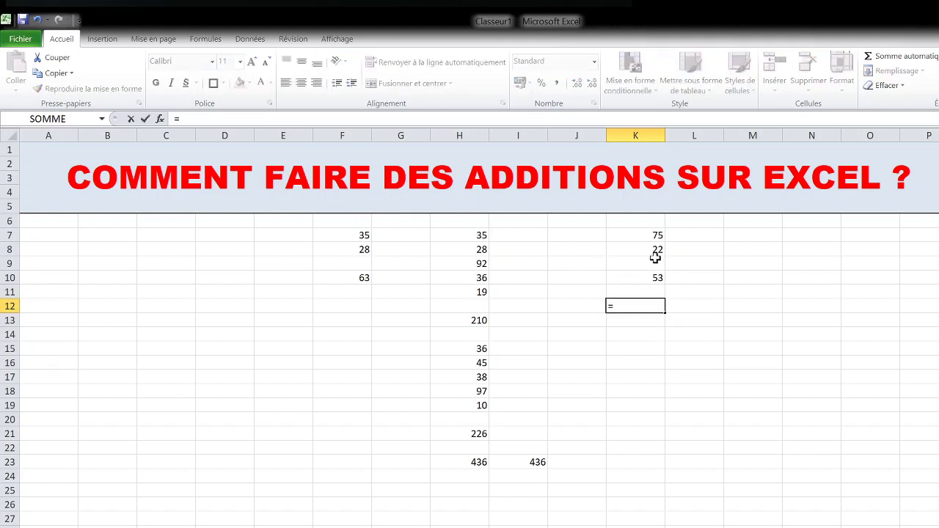
click(653, 235)
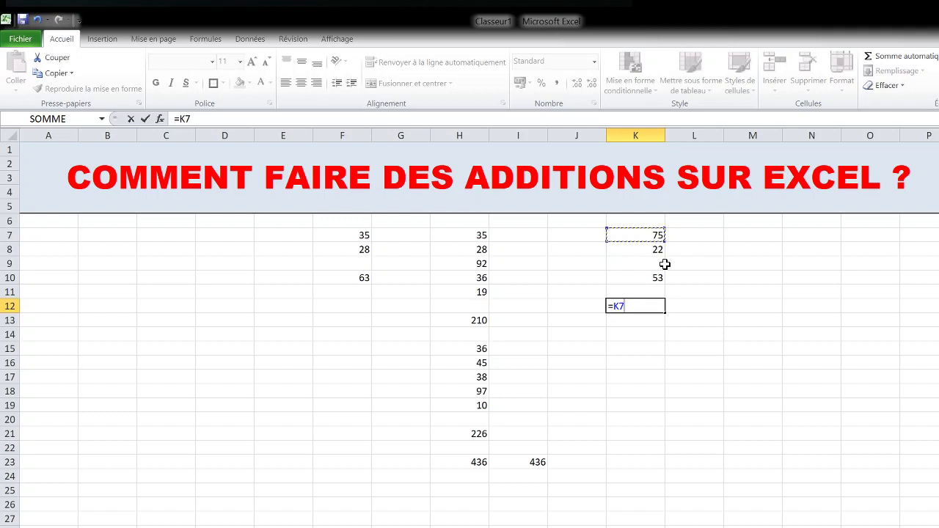
text(*)
click(649, 249)
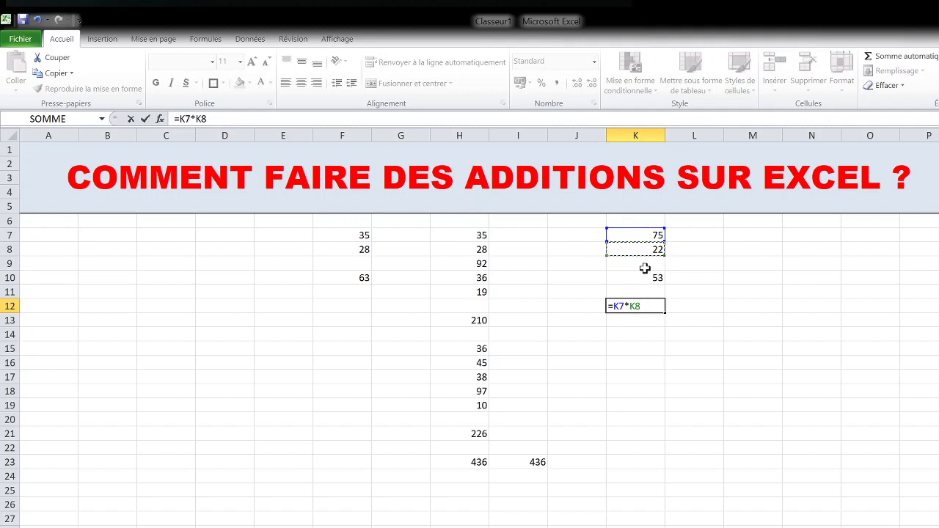
key(Return)
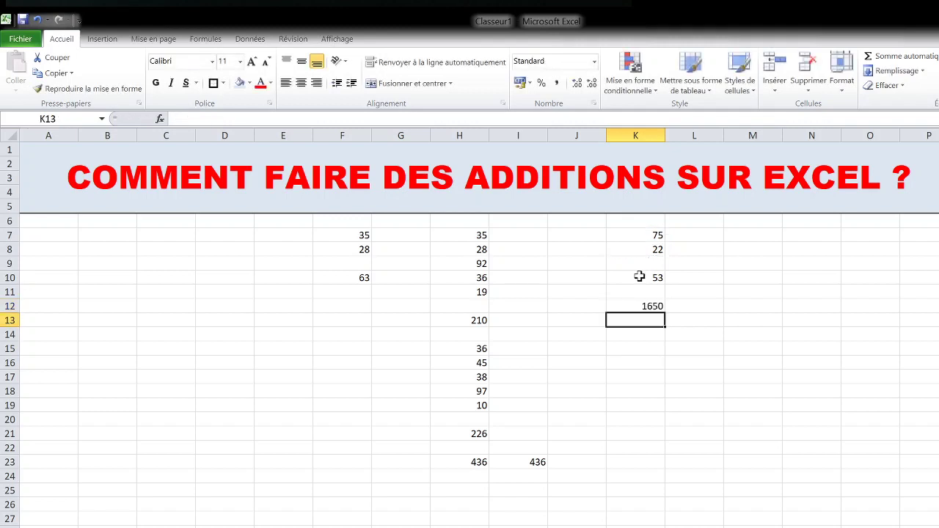
click(656, 336)
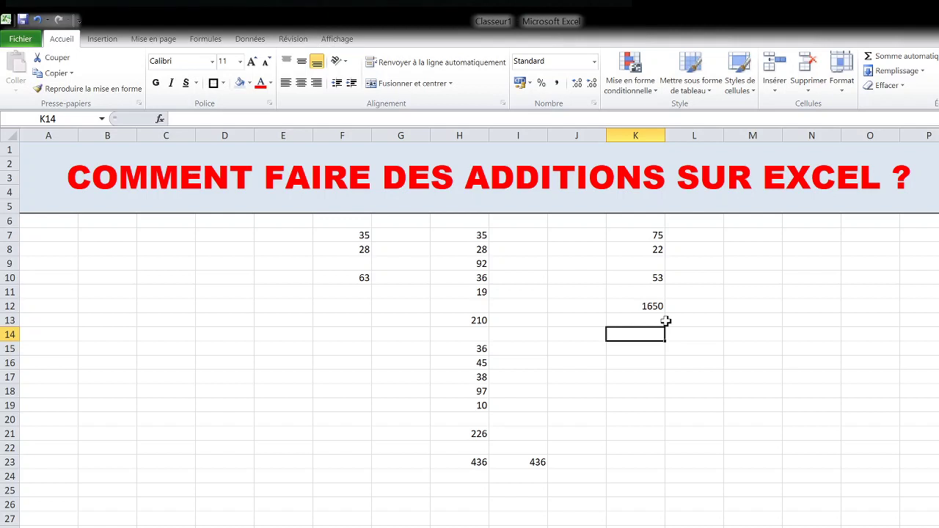
- Enter the division =K7/K8 in K14 so it shows 3,40909091
text(=)
click(653, 233)
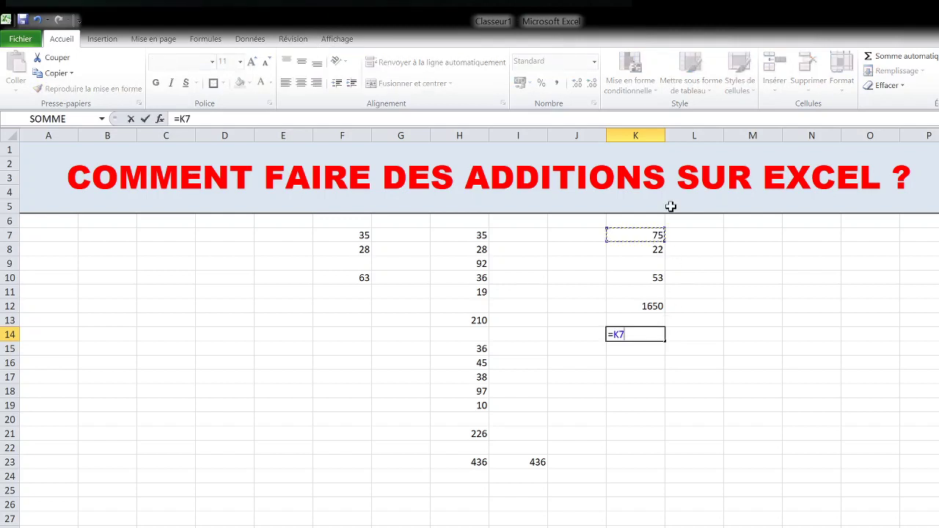
text(/)
click(659, 250)
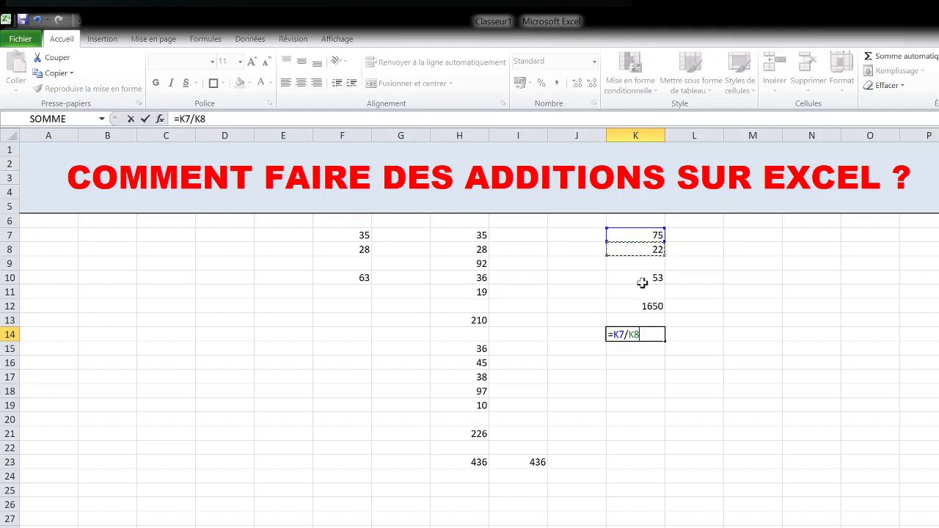
key(Return)
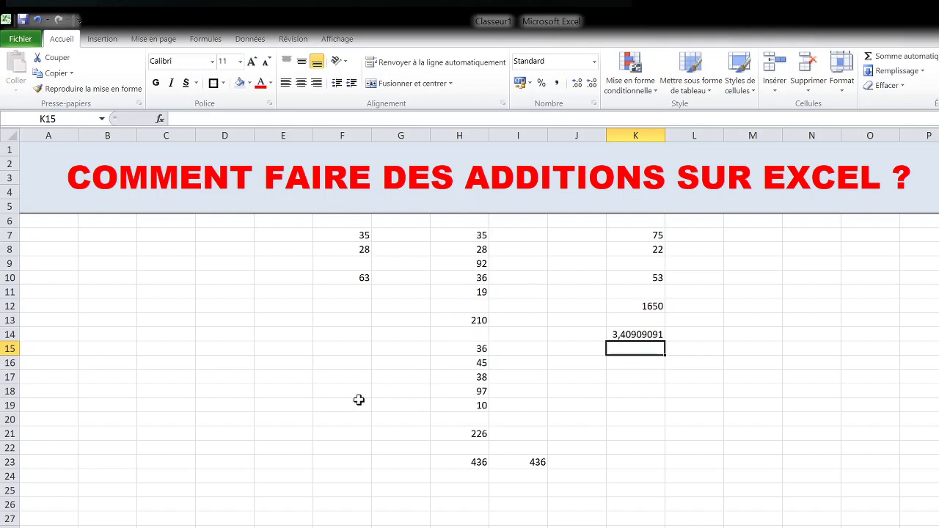
click(404, 348)
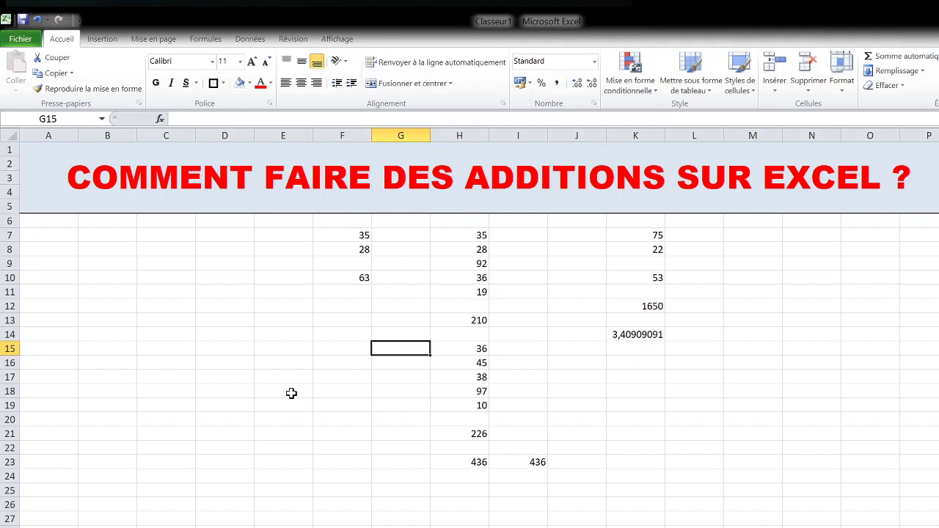
- Enter 24 in G17 and 17 in F17
key(Down)
key(Down)
text(24)
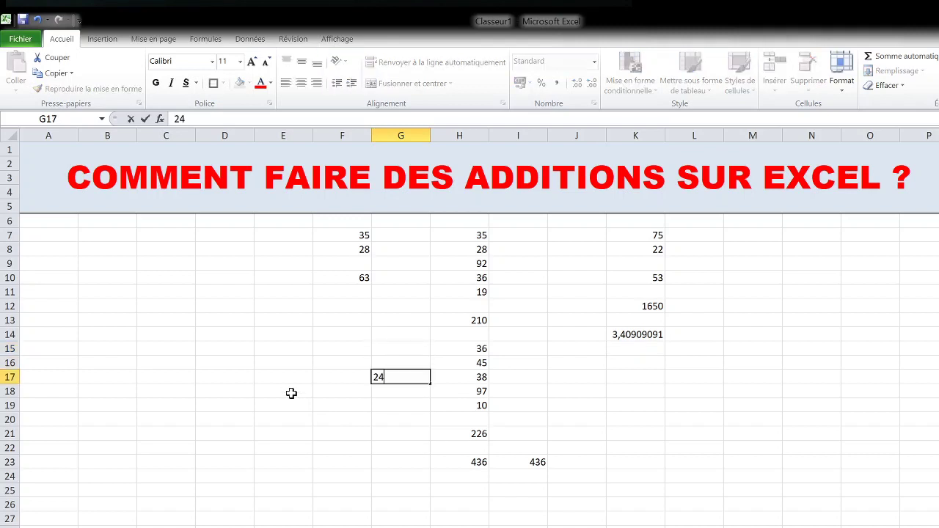
key(Return)
key(Left)
key(Up)
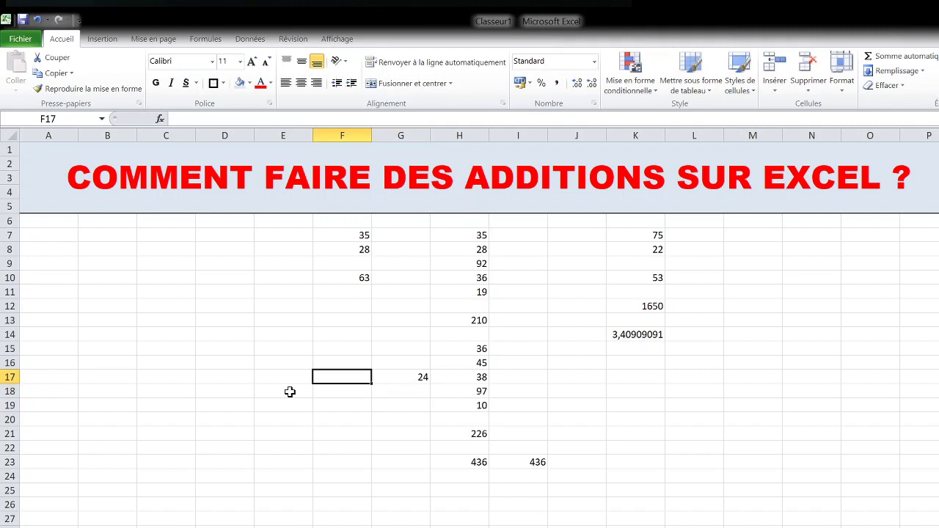
text(17)
key(Return)
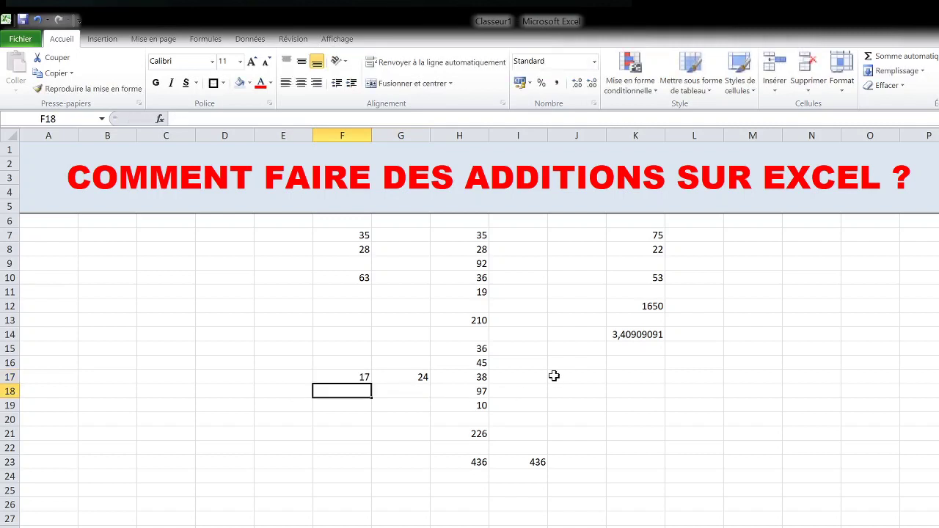
- Put =somme(F17:H17) in J17 so it returns 79
click(554, 376)
text(=so)
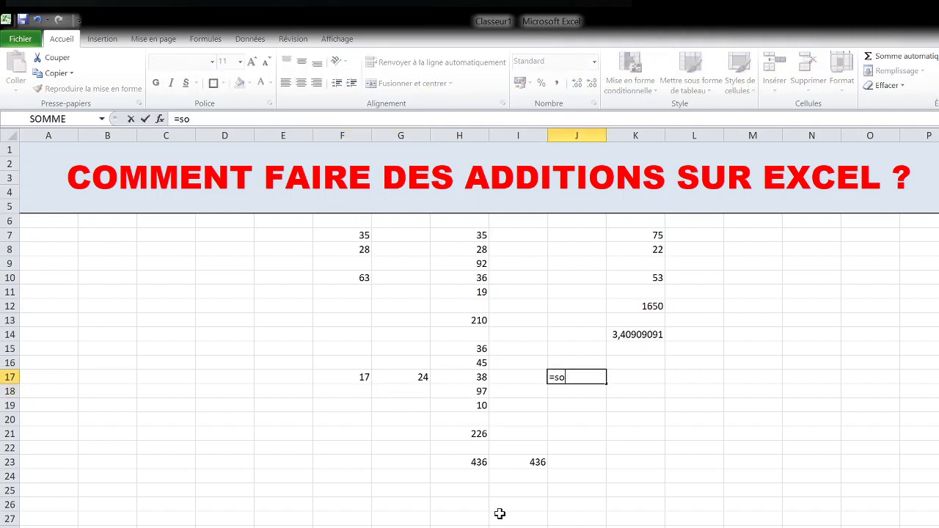
text(mme()
drag(364, 378, 480, 379)
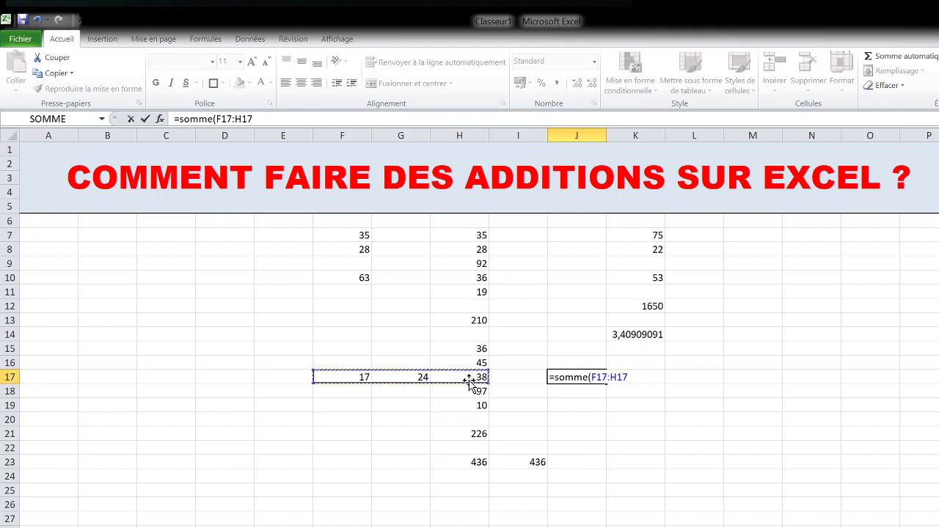
key(Return)
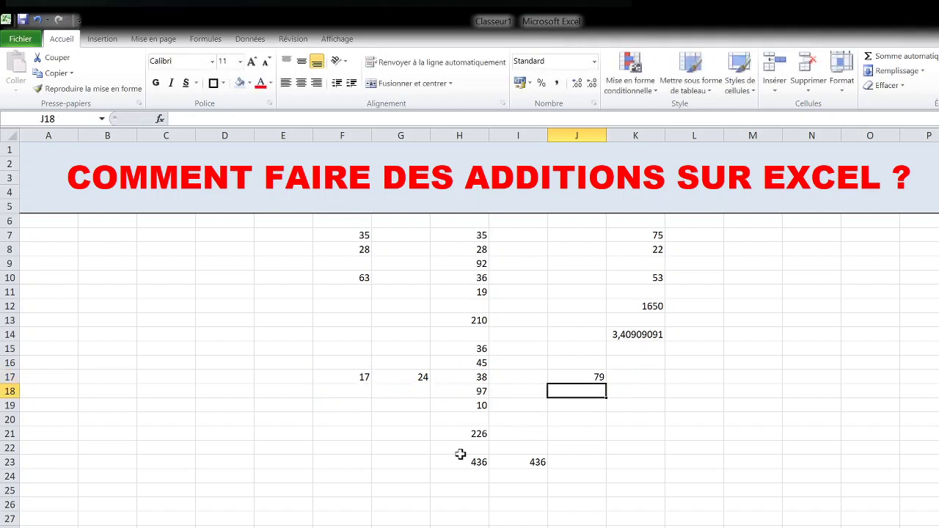
- Copy the H15:H19 numbers into B17:B21 and the H7:H11 numbers into C17:C21
drag(477, 350, 477, 406)
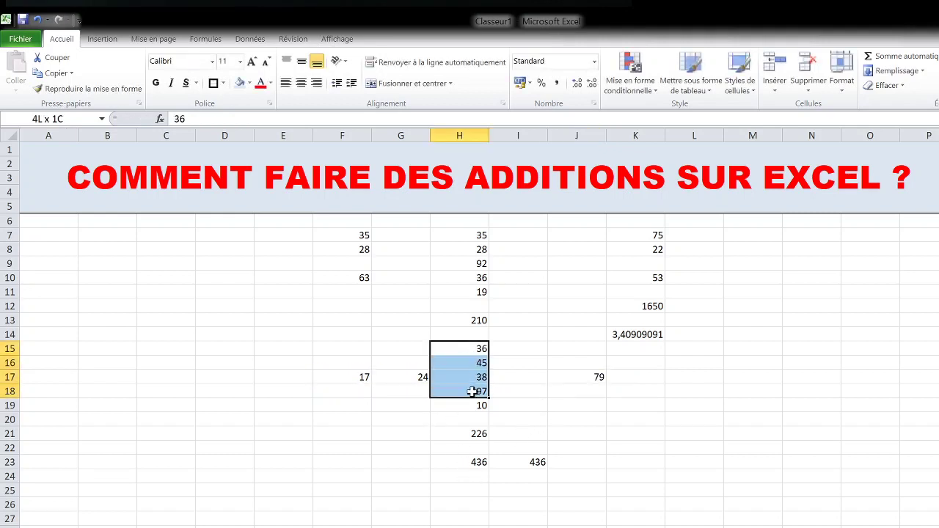
key(ctrl+c)
click(90, 381)
key(ctrl+v)
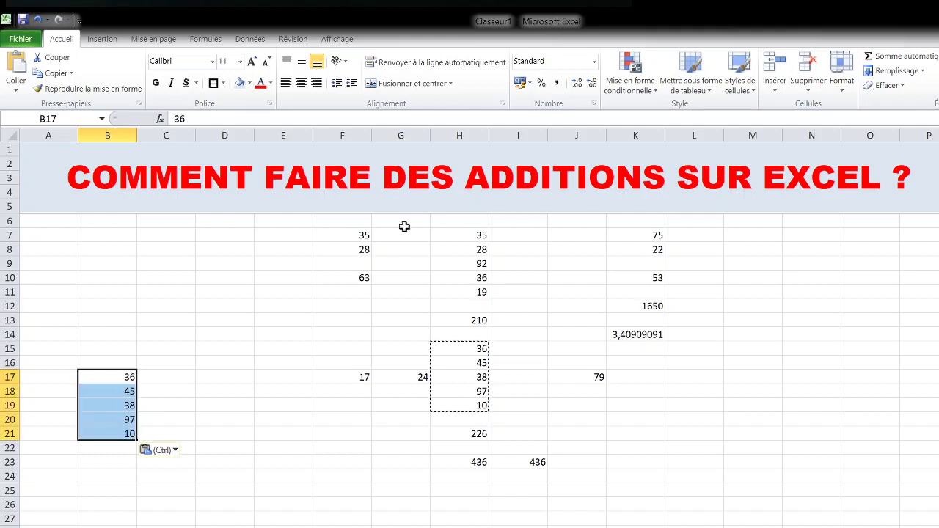
drag(441, 235, 450, 292)
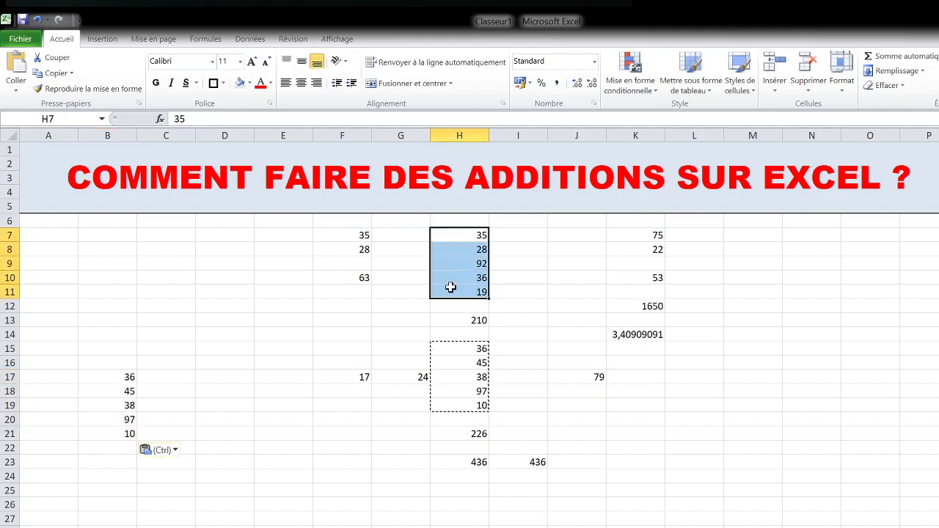
key(ctrl+c)
click(189, 377)
key(ctrl+v)
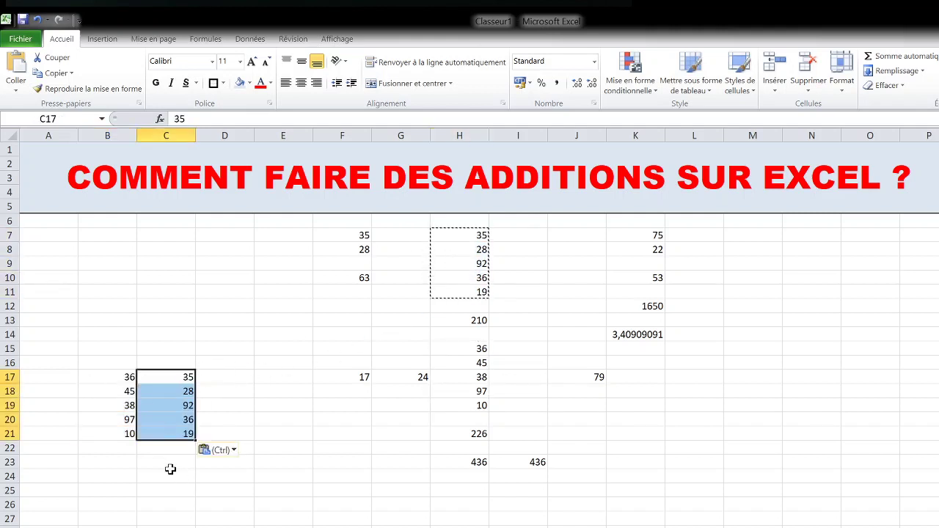
- Enter =somme(B17:C21) in C23 to total both columns, giving 436
click(169, 463)
text(=)
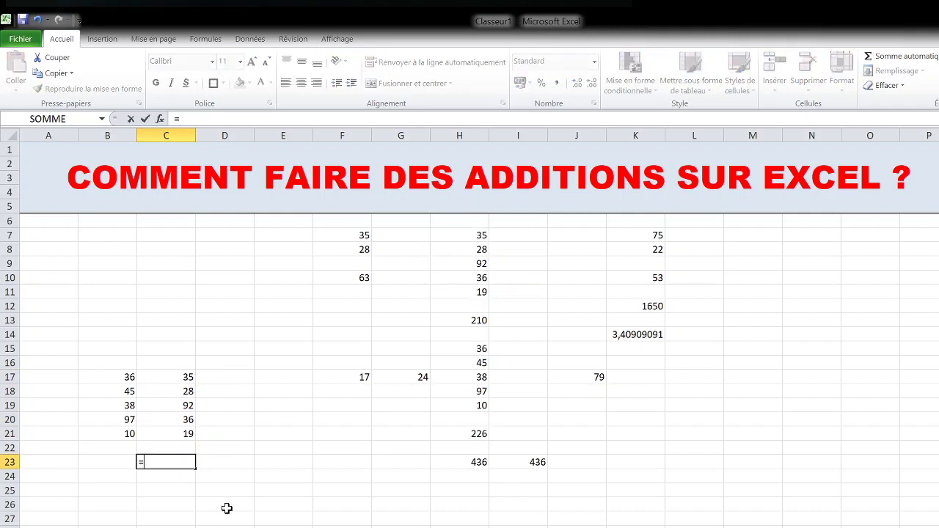
text(somme()
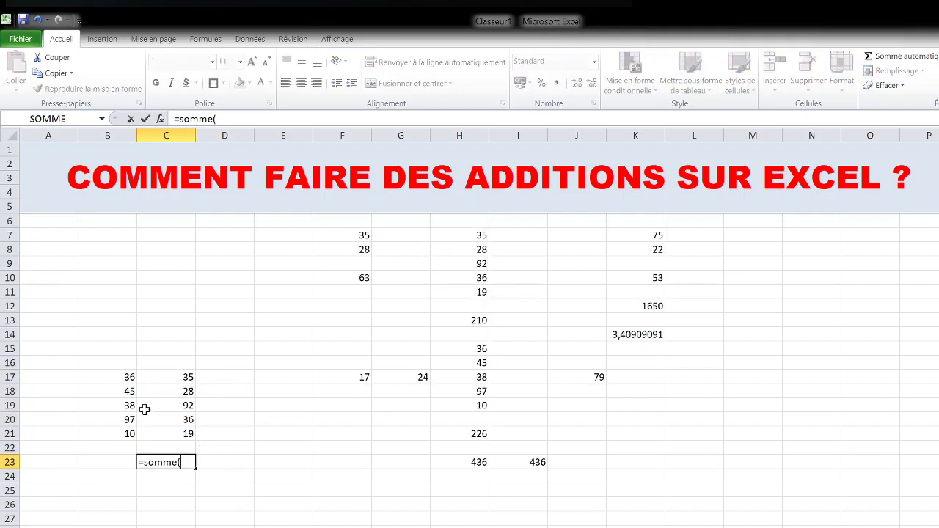
click(122, 373)
drag(121, 372, 172, 438)
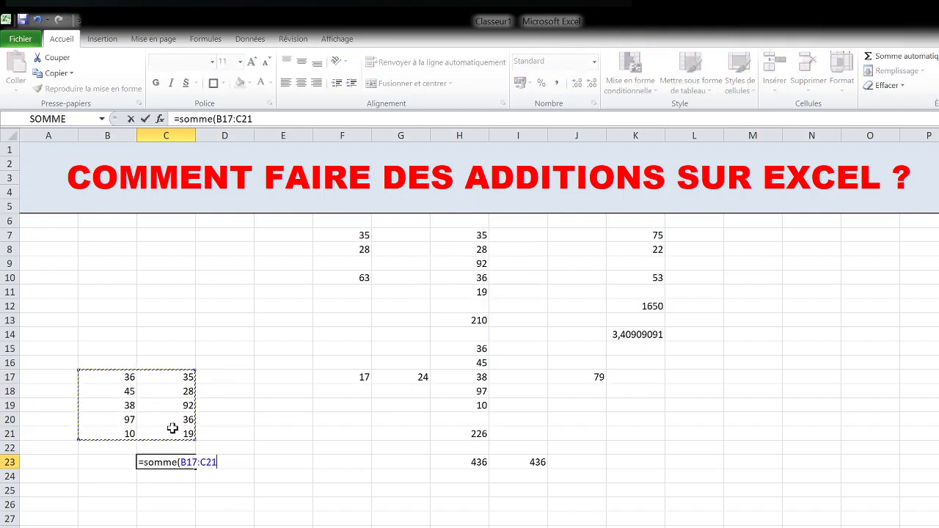
key(Return)
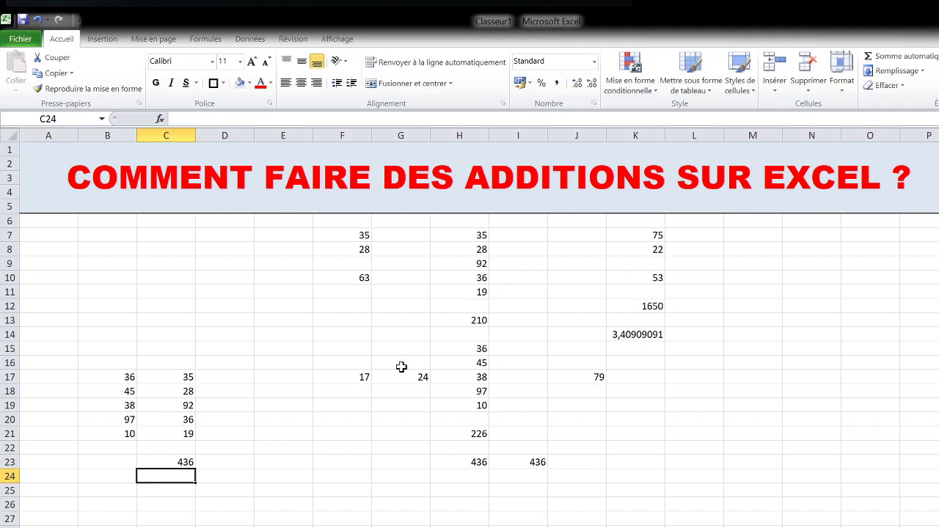
click(331, 431)
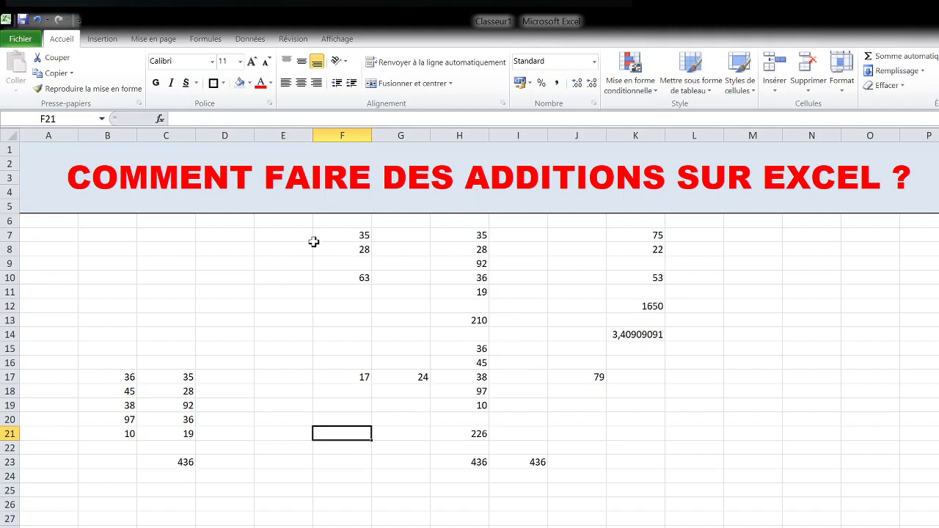
- Bold the 210 subtotal in H13 and the 226 subtotal in H21
drag(317, 237, 464, 460)
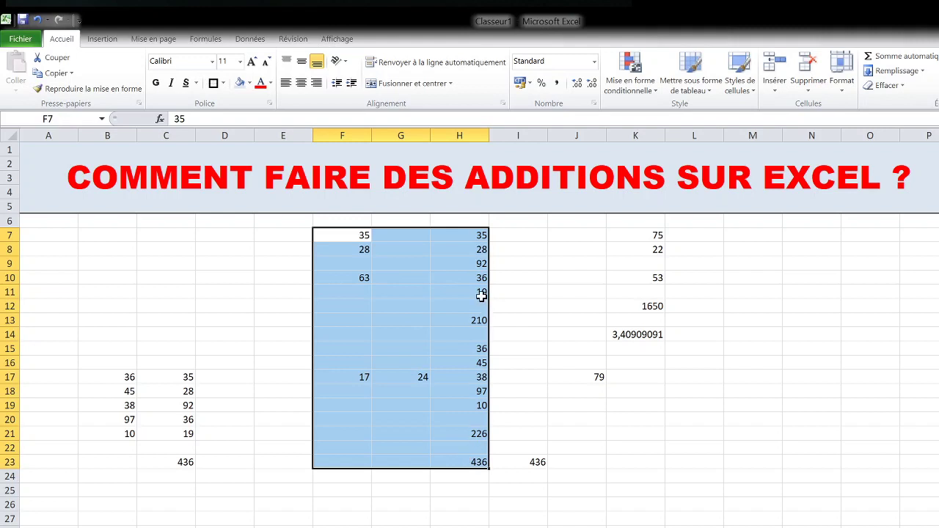
click(480, 320)
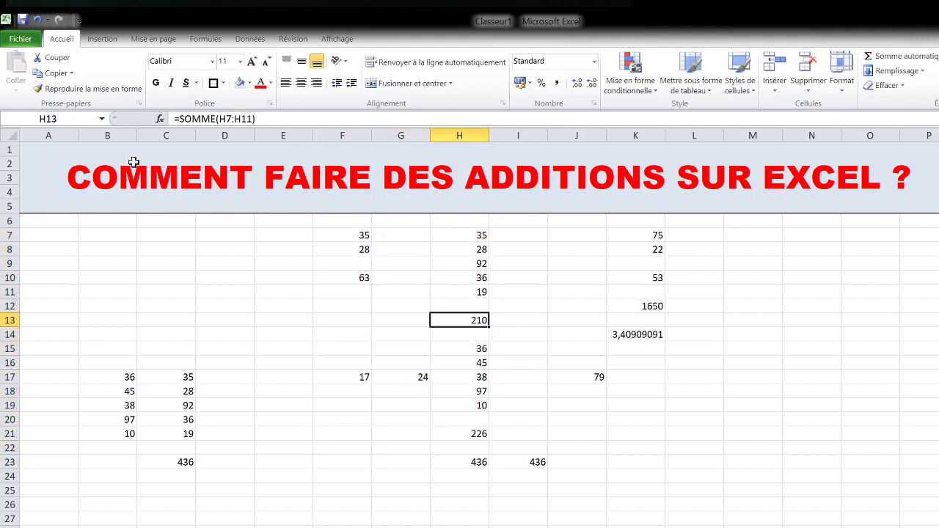
click(155, 82)
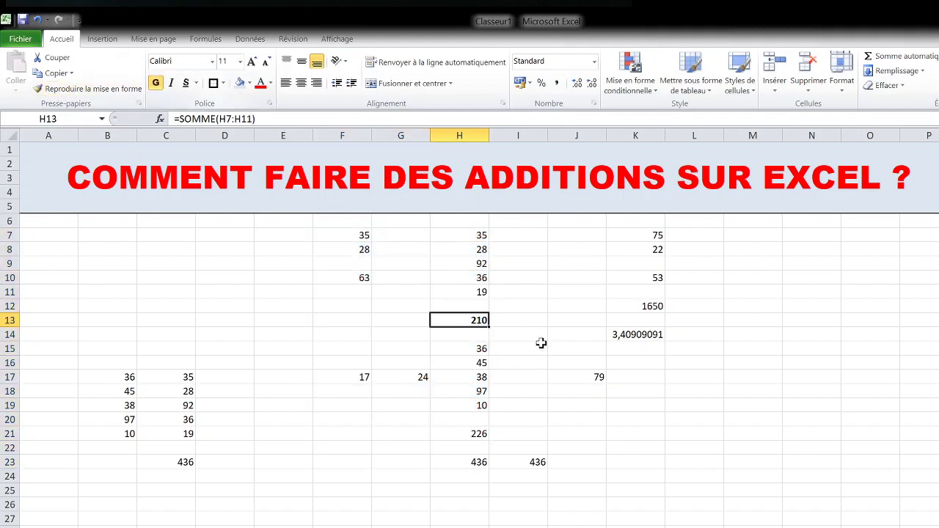
click(479, 428)
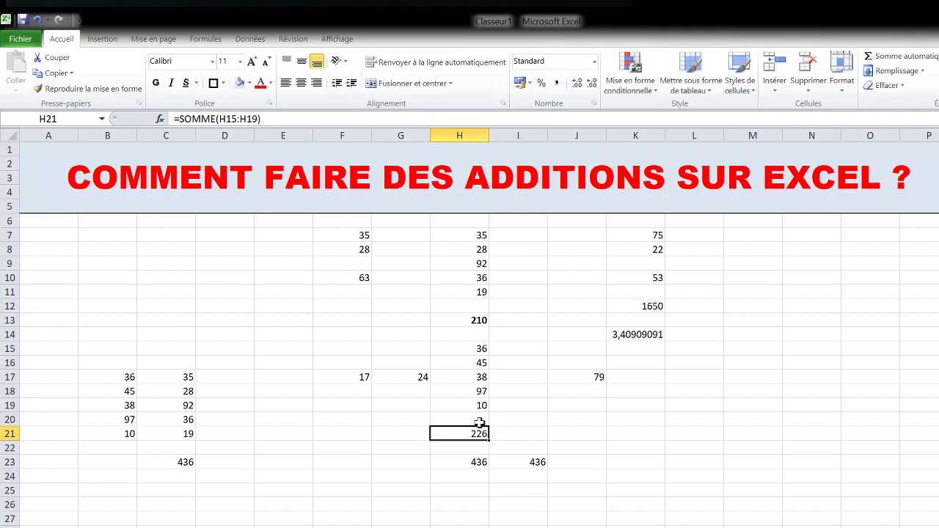
click(157, 83)
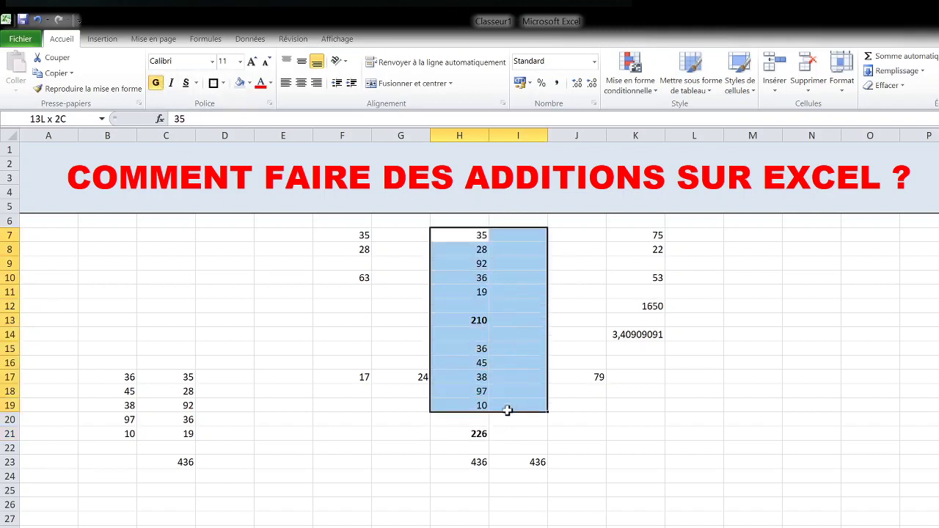
drag(483, 234, 478, 421)
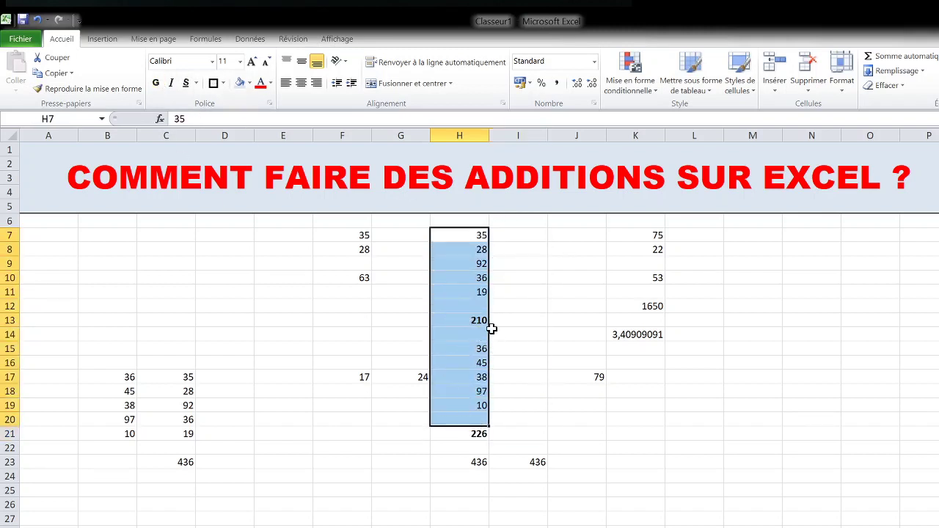
click(412, 334)
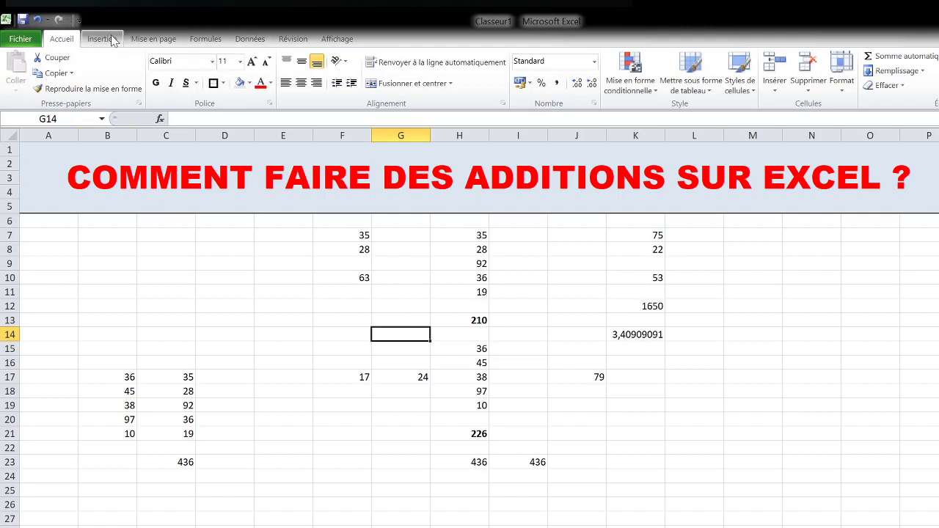
click(251, 39)
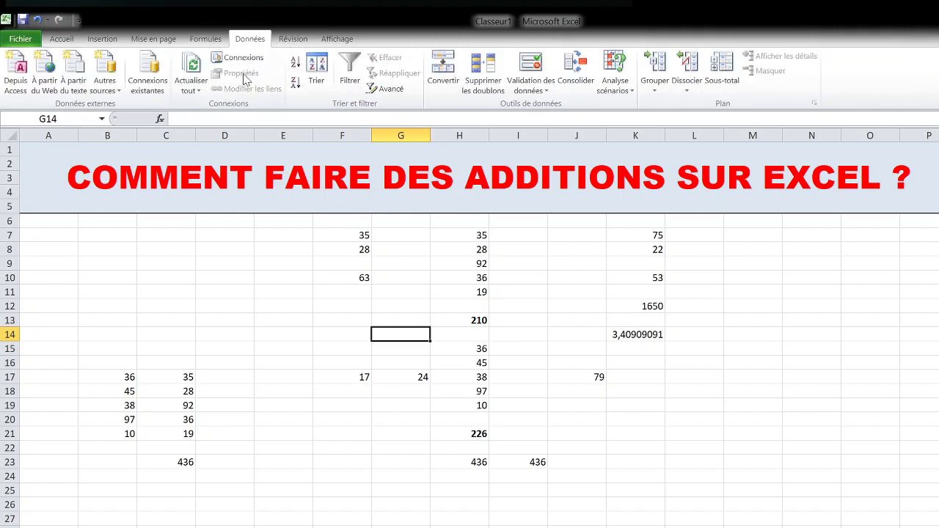
click(208, 41)
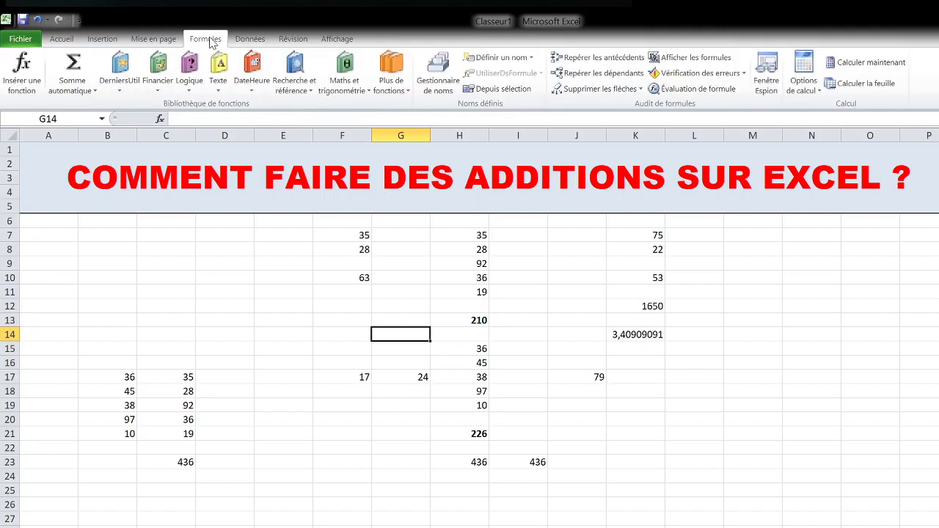
click(158, 40)
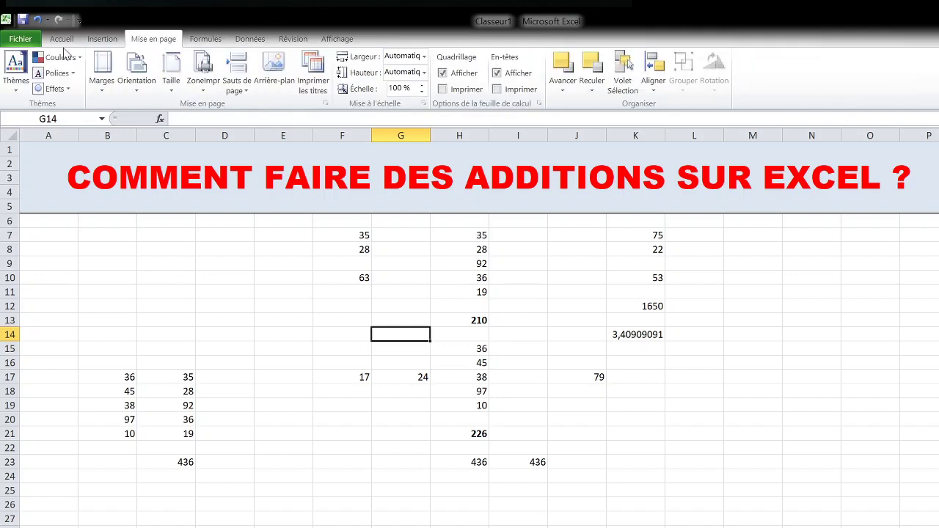
click(110, 40)
click(63, 41)
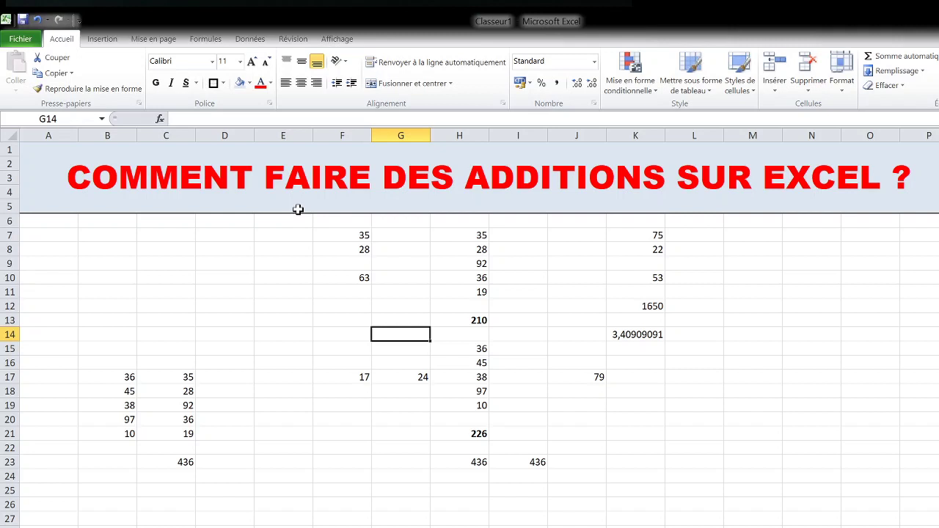
click(358, 422)
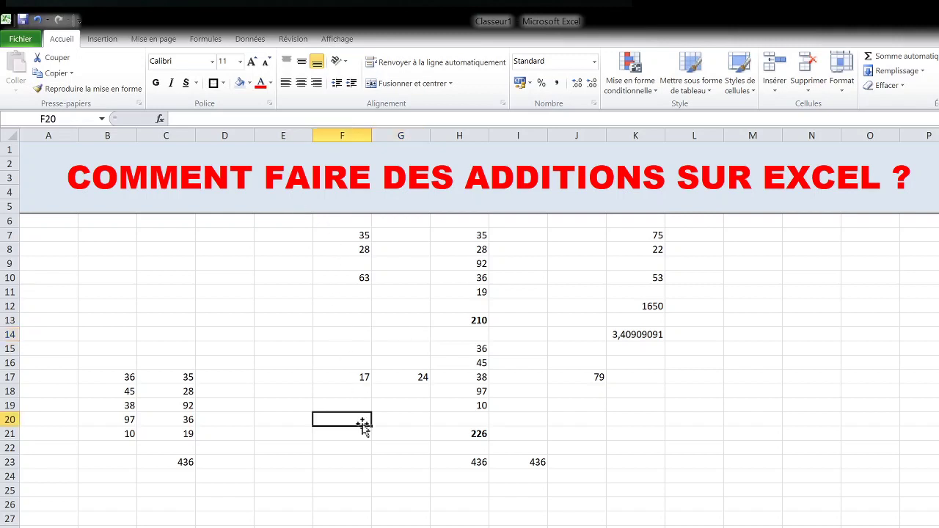